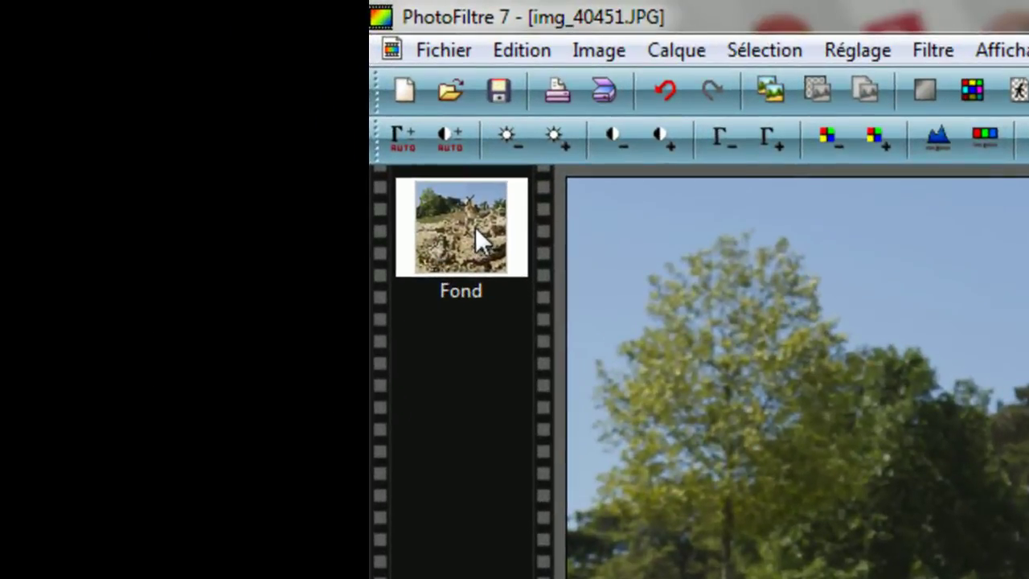
Duplicate the Fond layer and make the copy, Calque 1, the active layer.
right_click(475, 226)
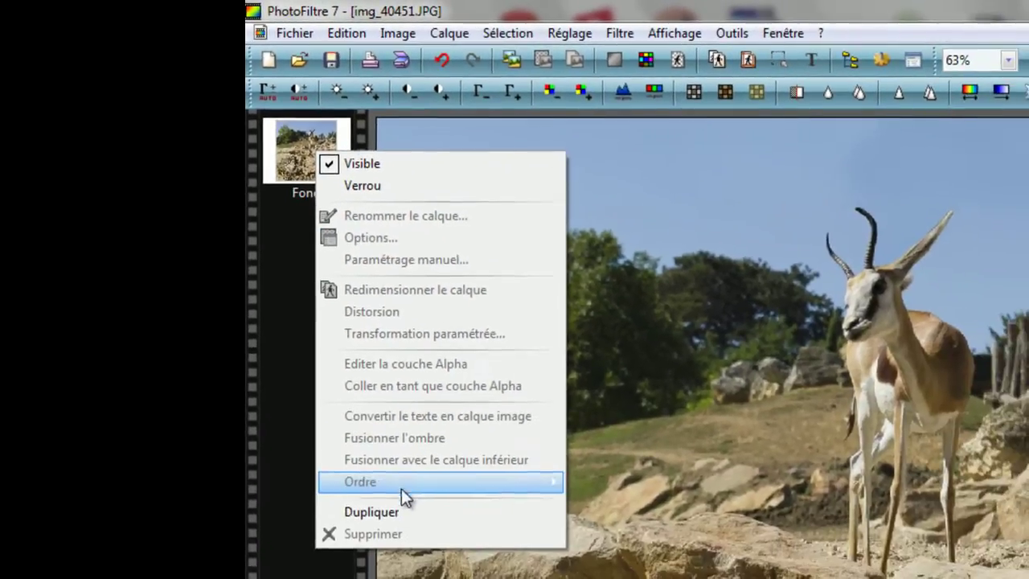
left_click(399, 512)
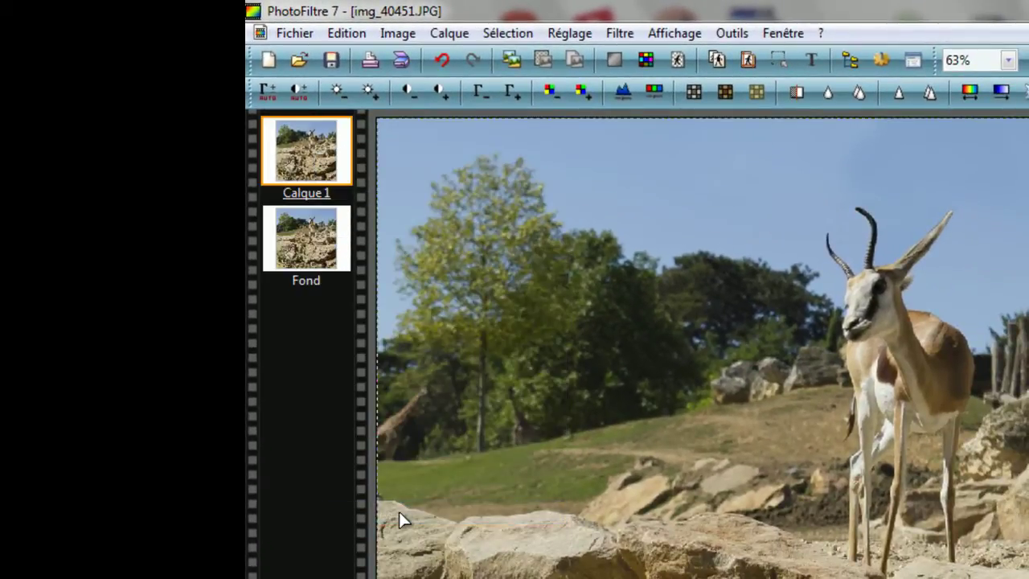
left_click(334, 259)
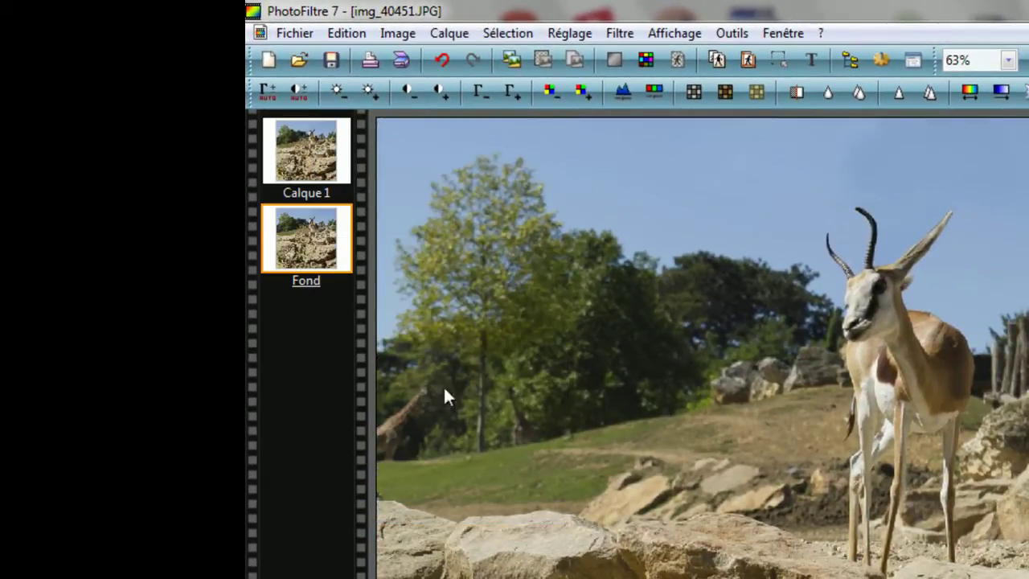
left_click(319, 153)
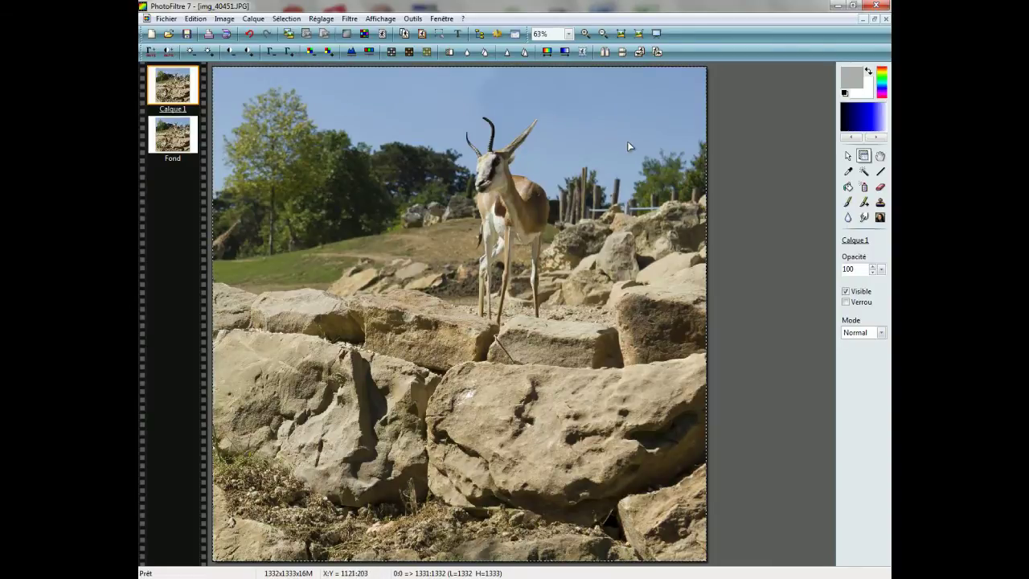
Convert the Calque 1 layer to grayscale after trying the sepia and old-photo effects on it.
left_click(392, 53)
left_click(409, 52)
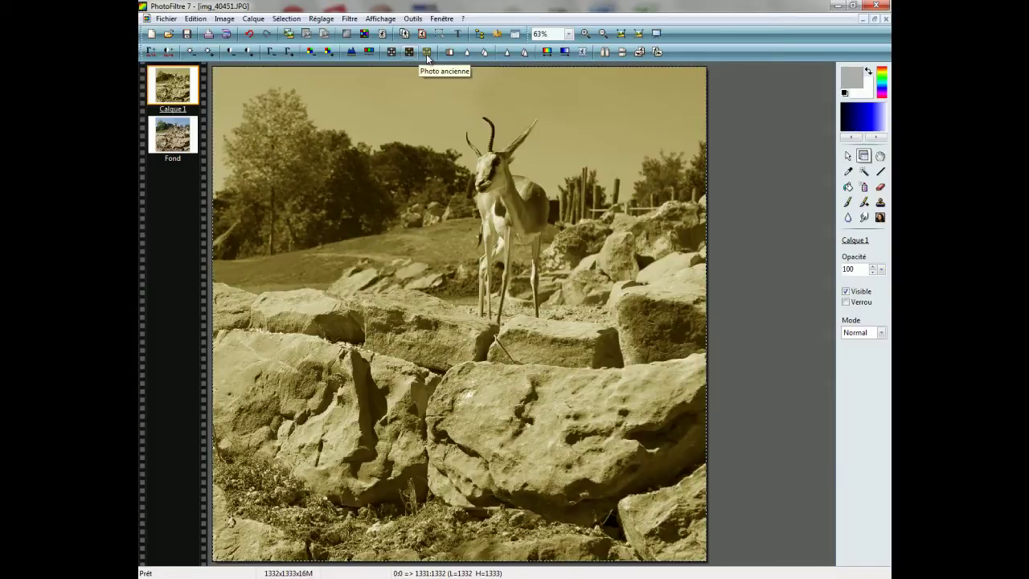
left_click(427, 53)
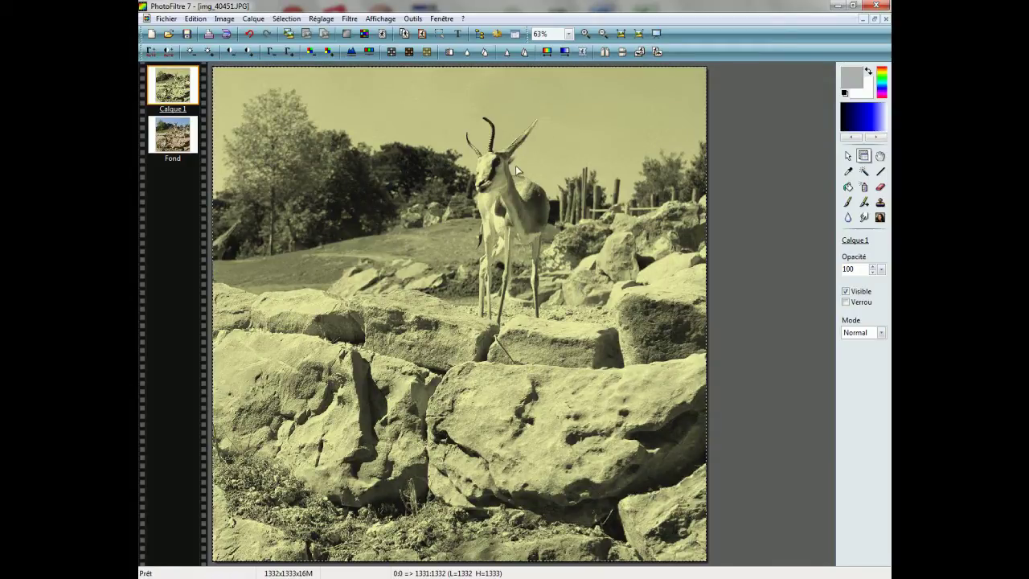
left_click(391, 52)
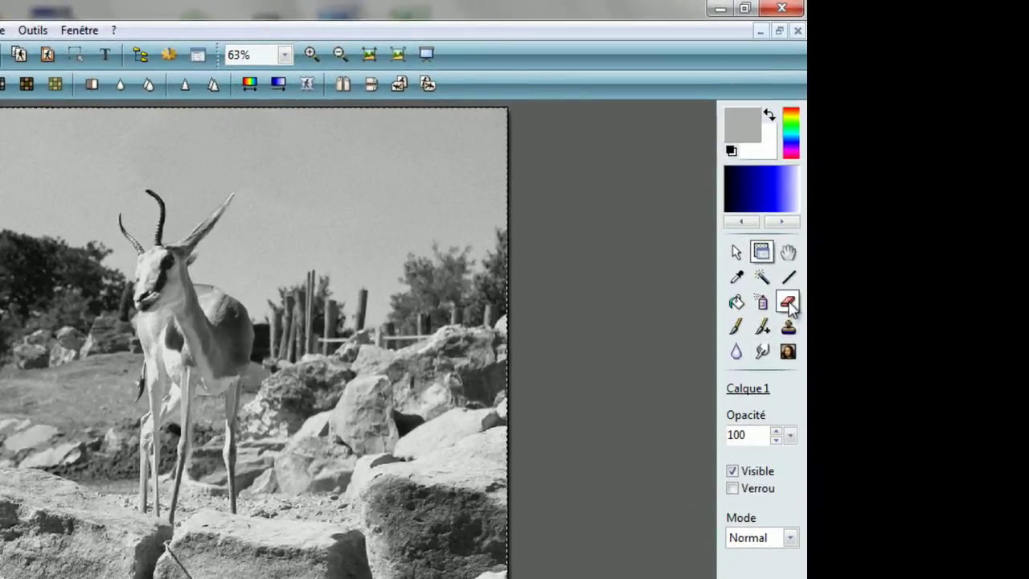
Set up the Eraser with the resizable round brush, a radius of 20 and a high pressure.
left_click(787, 303)
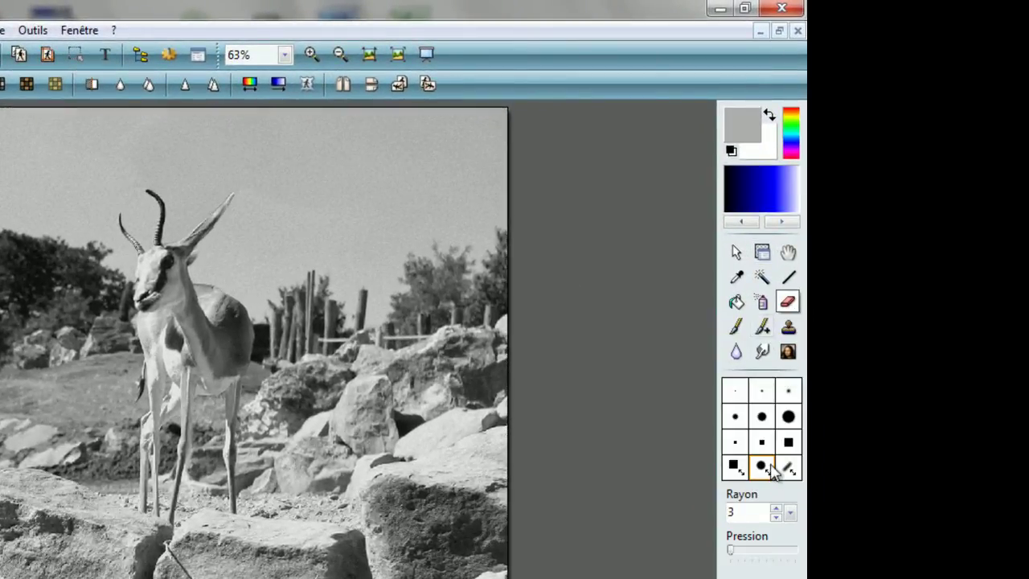
left_click(790, 513)
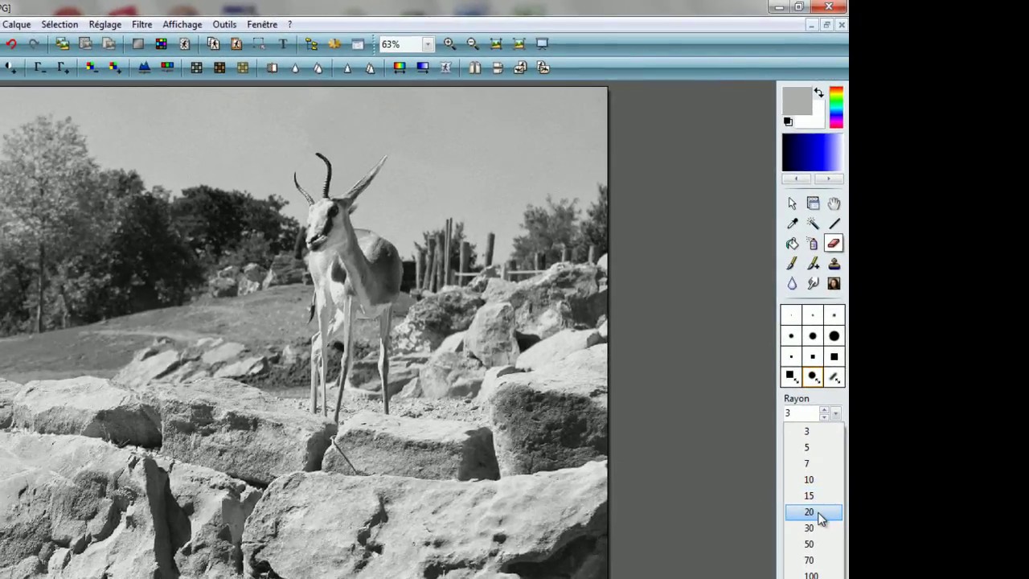
left_click(818, 512)
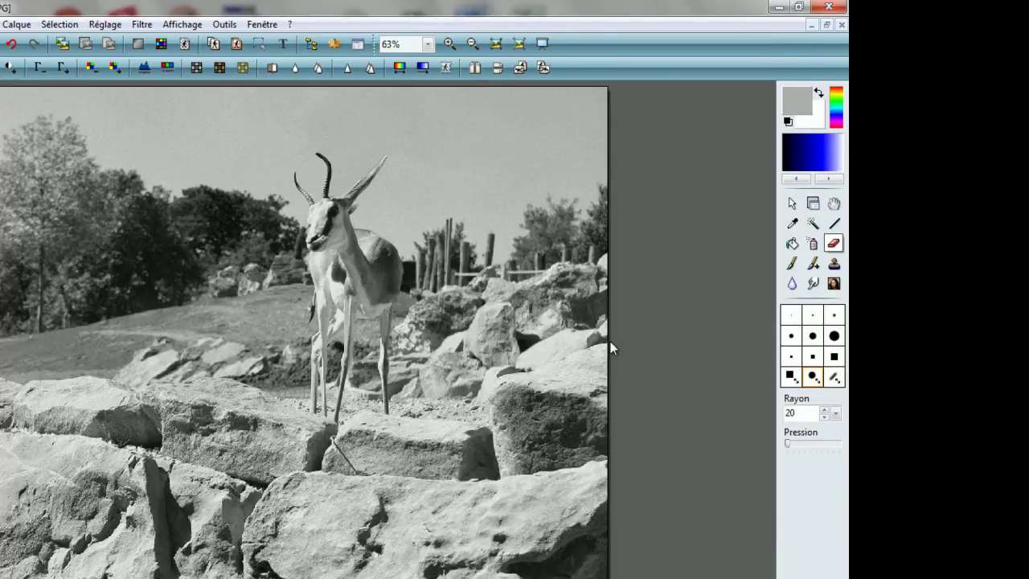
left_click_drag(792, 441, 816, 441)
Erase the grayscale layer over the antelope's back, flank and neck so the original colours show through.
scroll(355, 269, "up", 2)
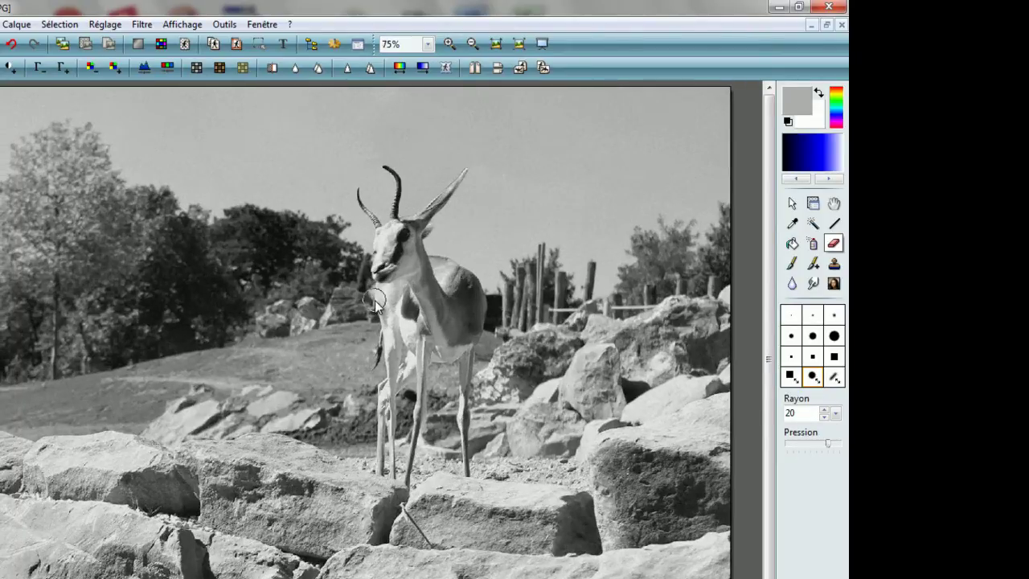
scroll(374, 300, "up", 3)
mouse_move(352, 534)
left_mouse_down()
mouse_move(360, 560)
mouse_move(369, 515)
left_mouse_up()
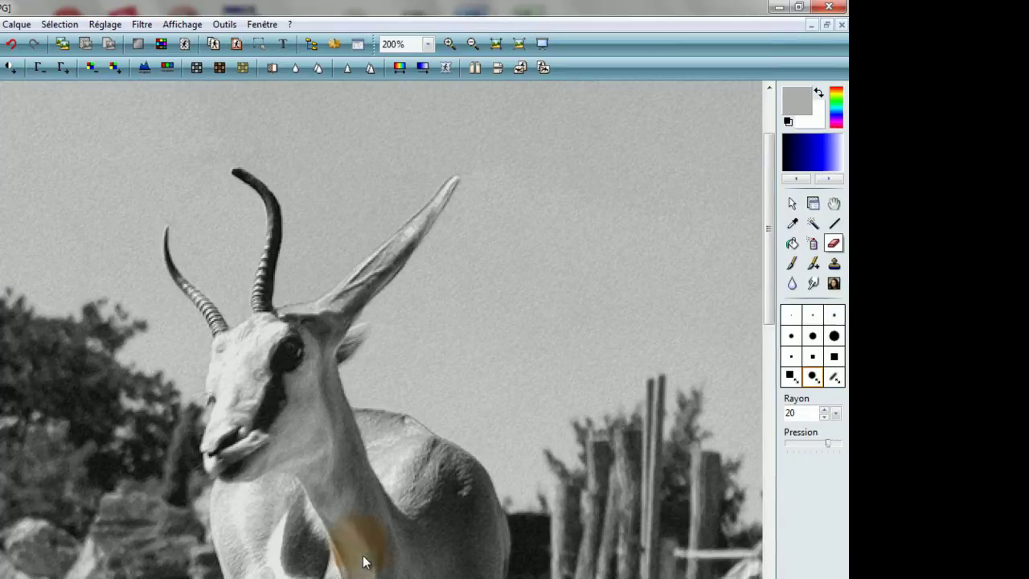
mouse_move(501, 413)
left_mouse_down()
mouse_move(528, 417)
mouse_move(533, 403)
mouse_move(527, 367)
mouse_move(583, 415)
left_mouse_up()
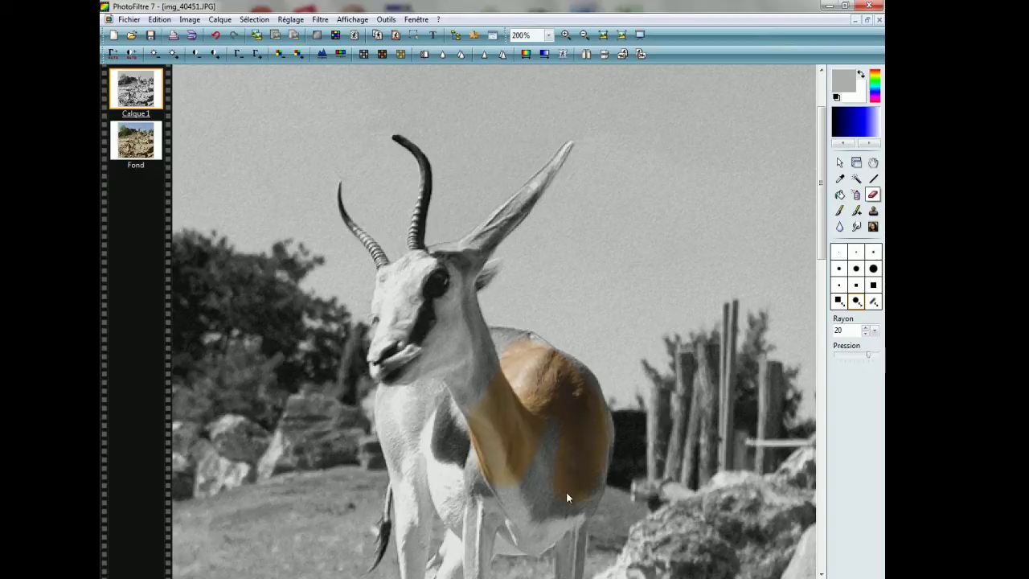
mouse_move(567, 498)
left_mouse_down()
mouse_move(561, 458)
mouse_move(534, 449)
mouse_move(531, 422)
mouse_move(507, 412)
mouse_move(443, 308)
mouse_move(475, 377)
mouse_move(511, 354)
left_mouse_up()
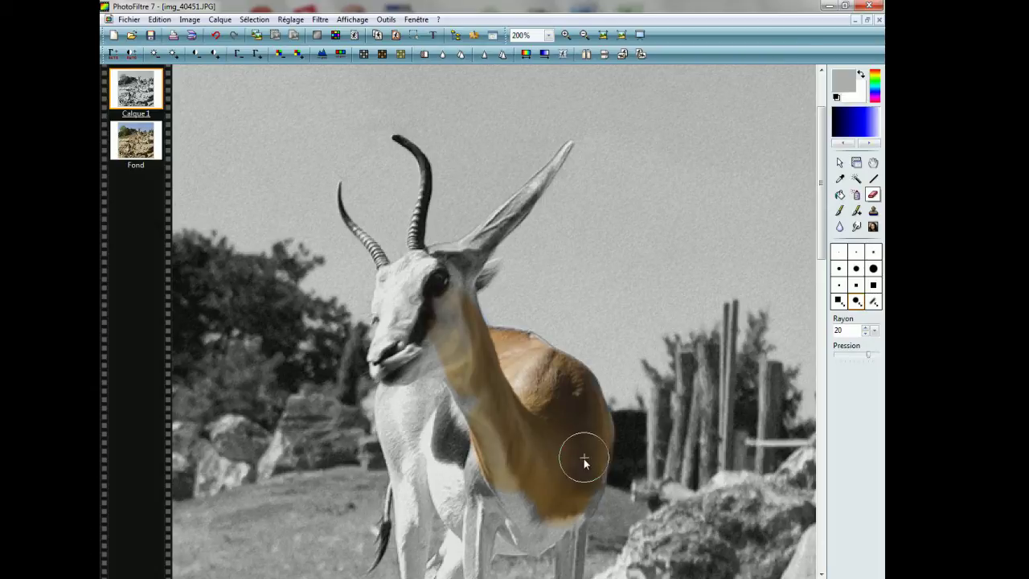
mouse_move(574, 483)
left_mouse_down()
mouse_move(534, 514)
mouse_move(480, 499)
mouse_move(454, 436)
mouse_move(470, 410)
mouse_move(466, 437)
mouse_move(450, 368)
left_mouse_up()
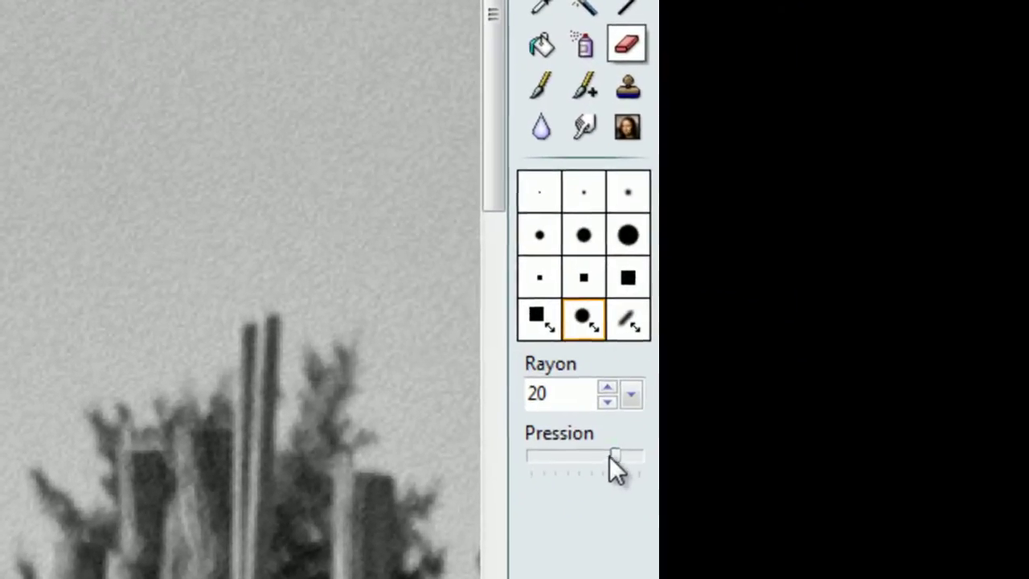
Set the eraser pressure to about halfway and erase the grayscale over the antelope's face and forehead.
left_click_drag(757, 399, 774, 399)
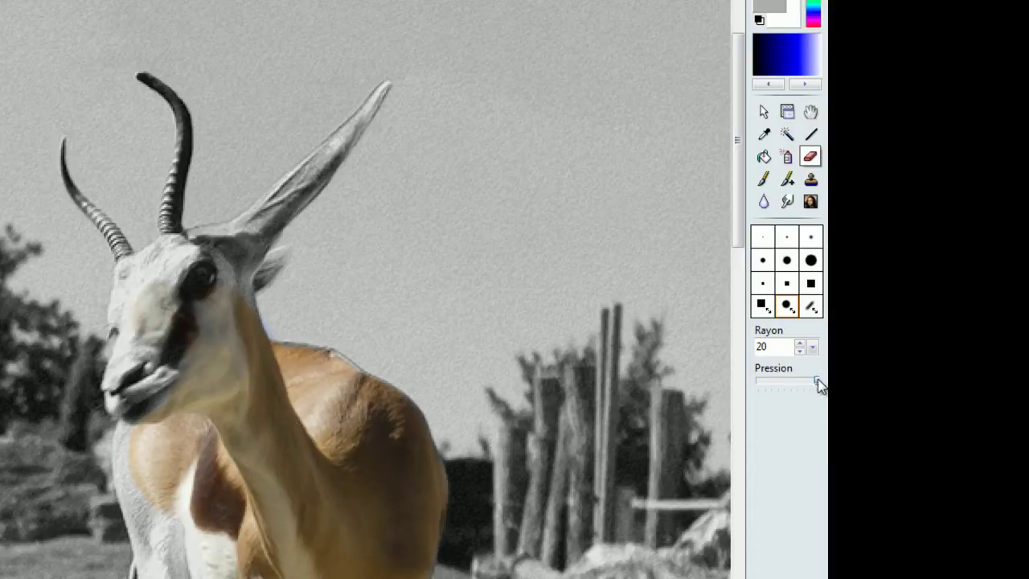
left_click_drag(817, 380, 771, 385)
left_click_drag(764, 384, 775, 386)
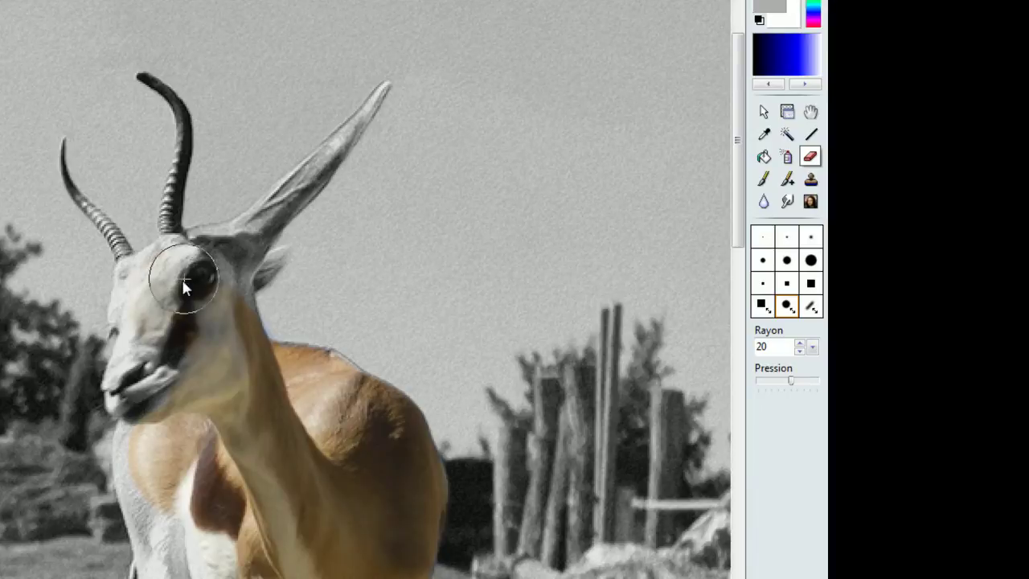
mouse_move(184, 275)
left_mouse_down()
mouse_move(151, 344)
mouse_move(161, 330)
mouse_move(183, 342)
left_mouse_up()
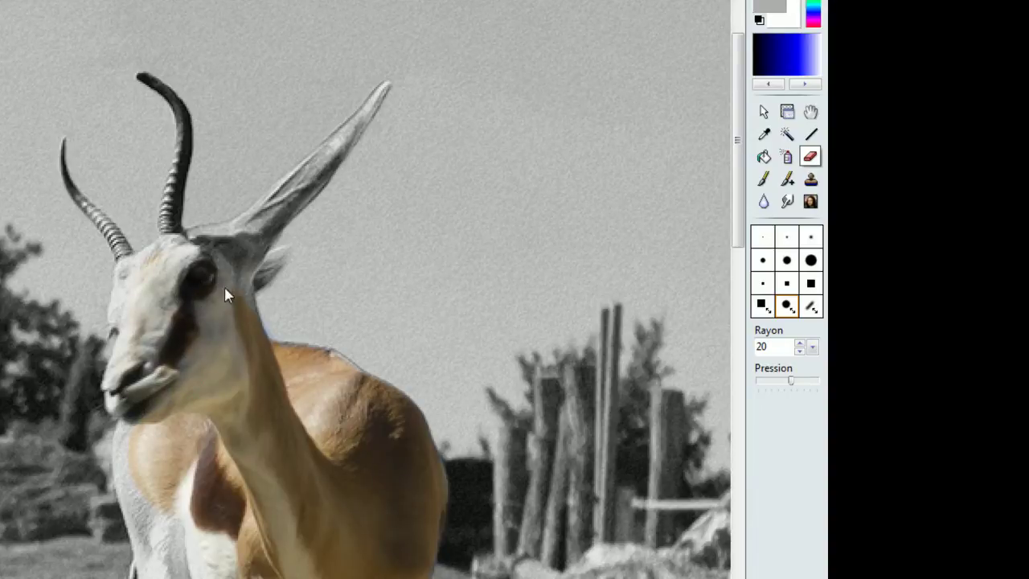
mouse_move(225, 286)
left_mouse_down()
mouse_move(172, 267)
mouse_move(148, 290)
mouse_move(200, 299)
mouse_move(228, 361)
mouse_move(212, 322)
left_mouse_up()
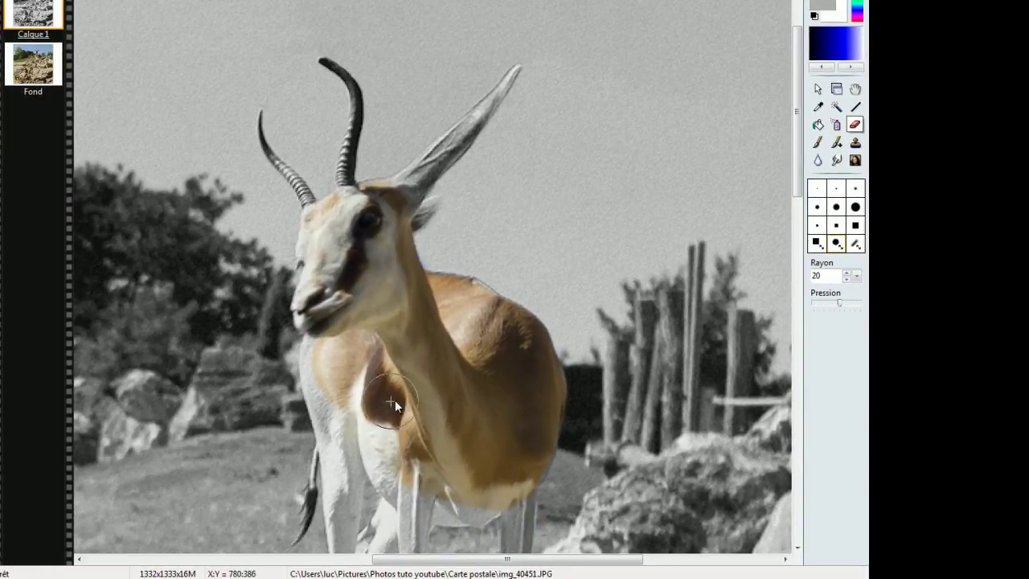
Erase the grayscale over the antelope's chest, belly, left shoulder and remaining parts of the face.
mouse_move(395, 400)
left_mouse_down()
mouse_move(368, 409)
mouse_move(400, 452)
mouse_move(376, 437)
mouse_move(397, 467)
left_mouse_up()
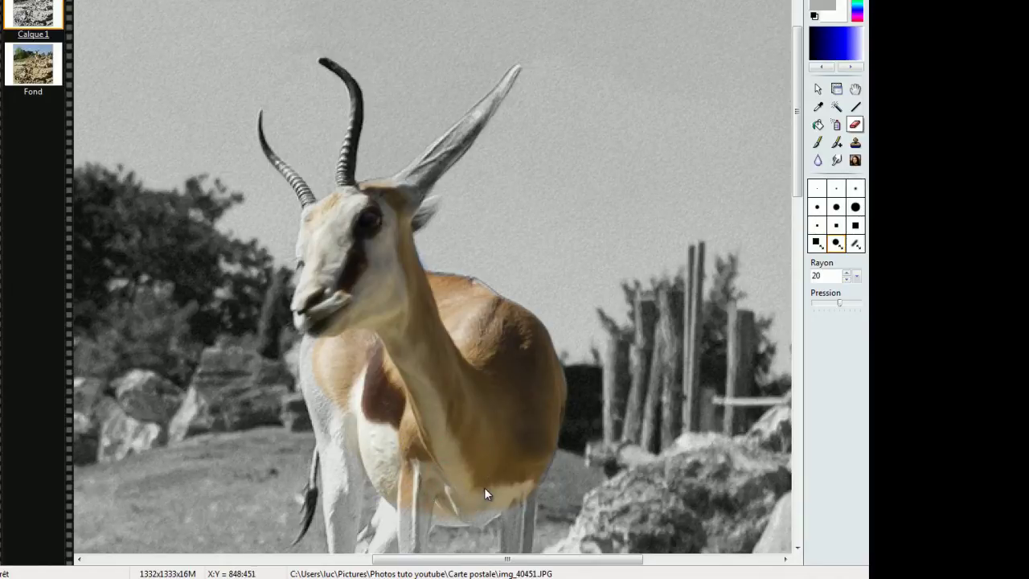
left_click_drag(344, 406, 336, 380)
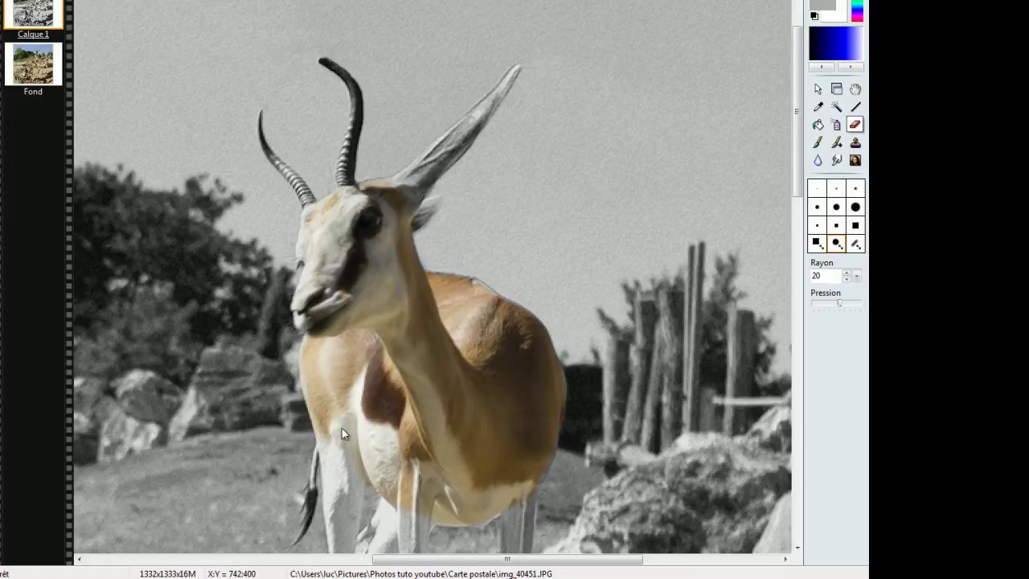
mouse_move(342, 427)
left_mouse_down()
mouse_move(356, 471)
mouse_move(354, 397)
mouse_move(341, 372)
left_mouse_up()
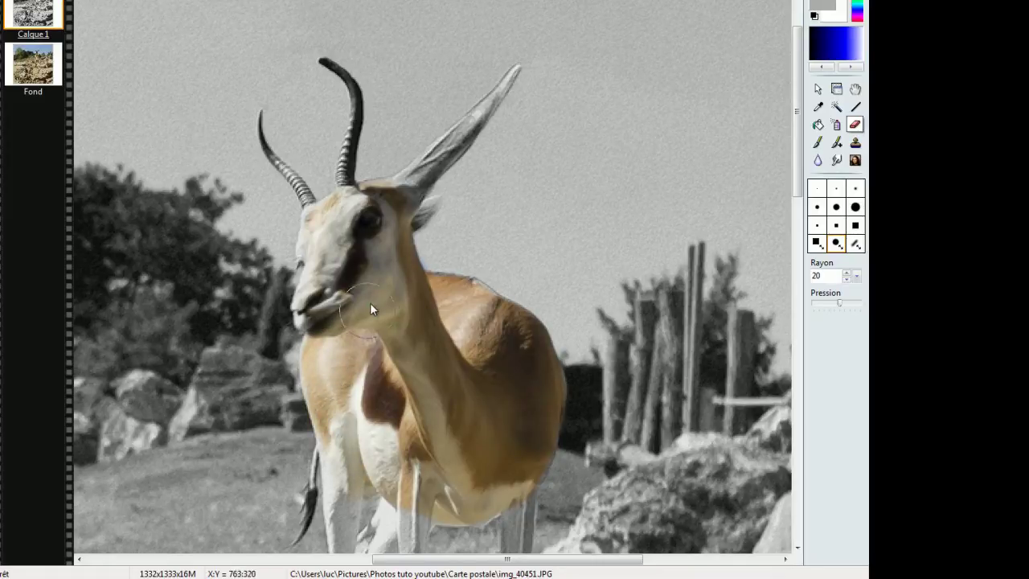
left_click_drag(371, 309, 369, 249)
Set the eraser radius to 7 and erase the grayscale over the upper parts of the antelope's legs.
left_click_drag(425, 436, 494, 165)
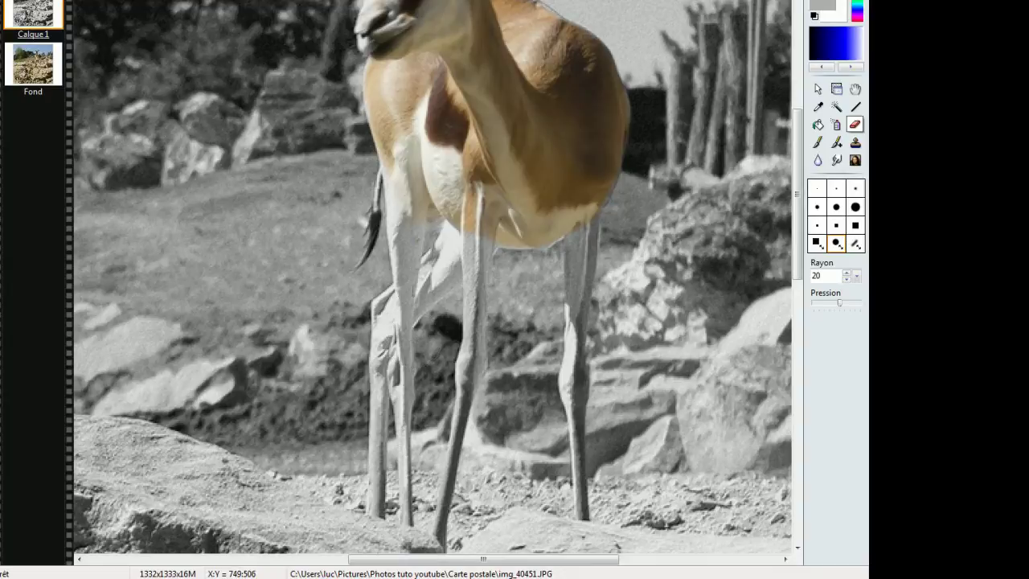
left_click(857, 276)
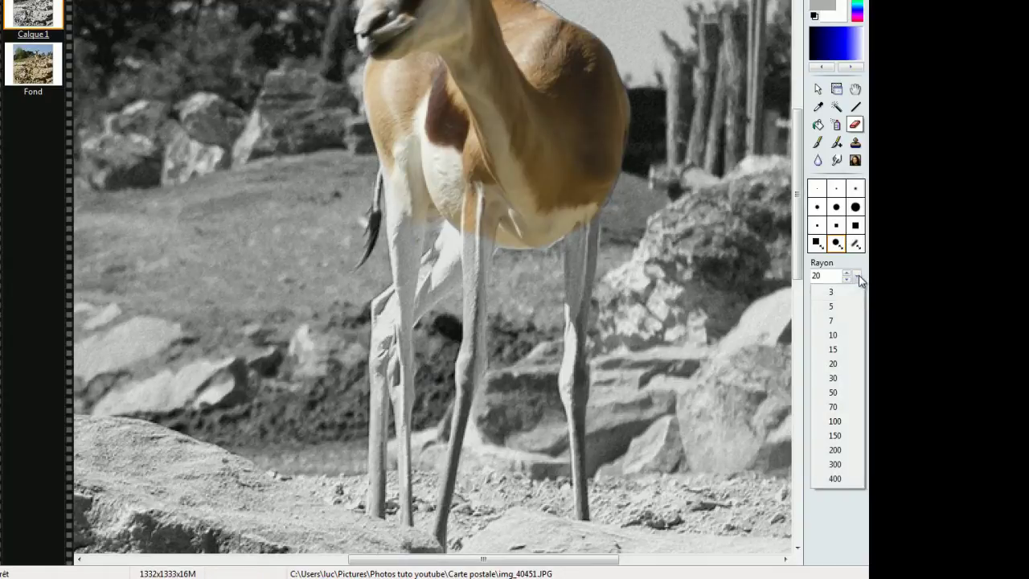
left_click(836, 323)
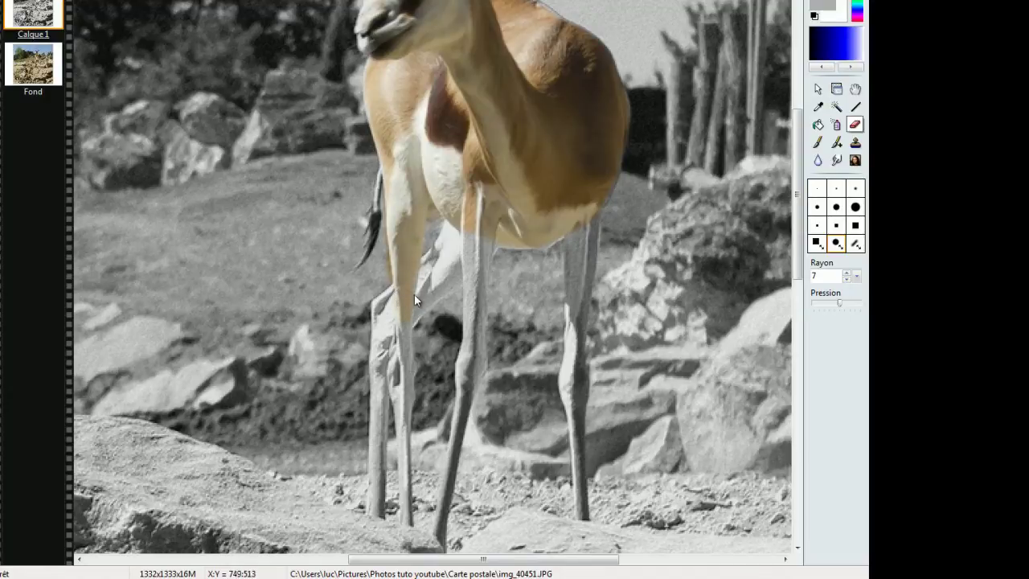
mouse_move(414, 294)
left_mouse_down()
mouse_move(448, 264)
mouse_move(440, 259)
mouse_move(423, 278)
mouse_move(479, 238)
left_mouse_up()
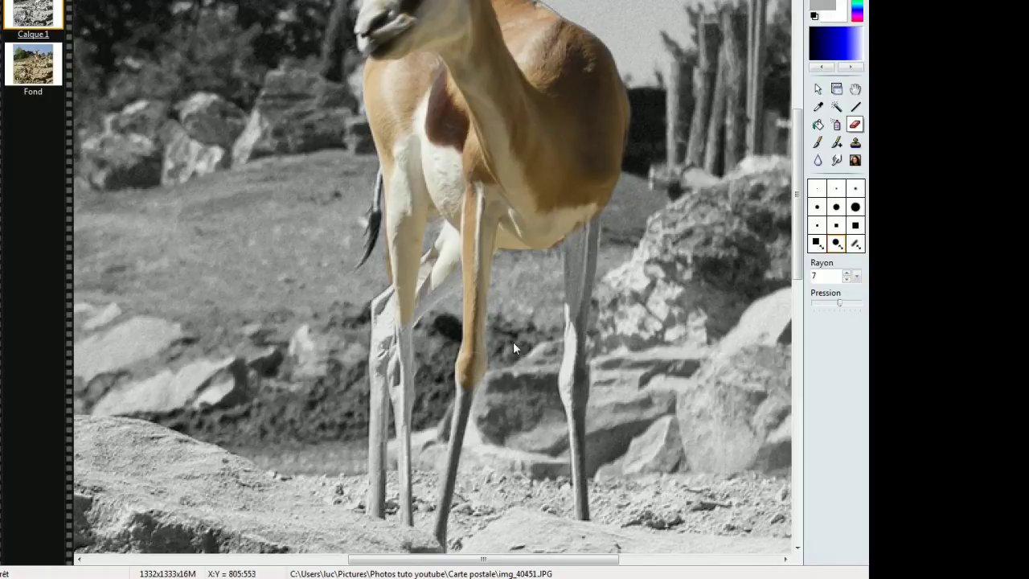
left_click_drag(590, 261, 588, 234)
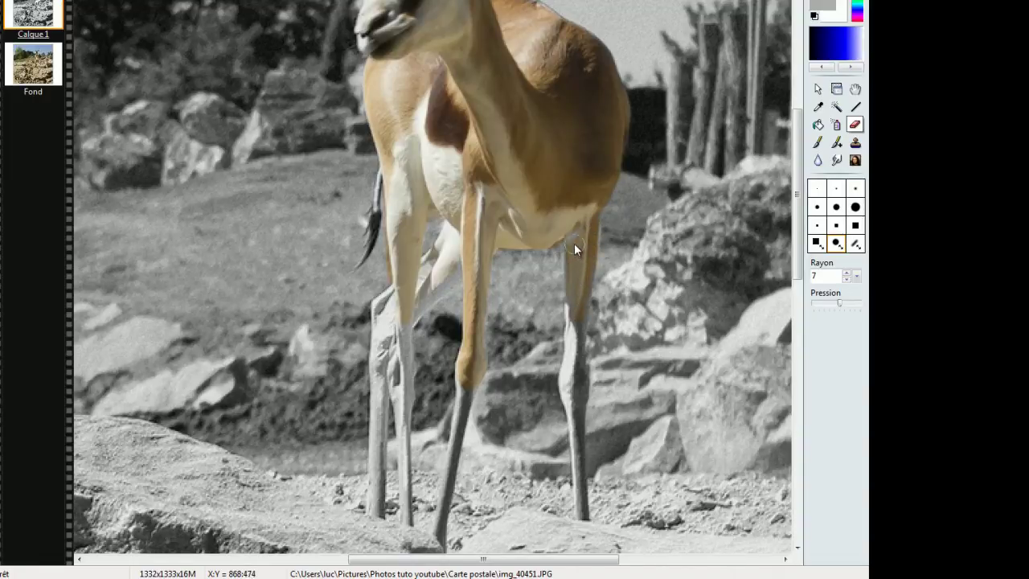
mouse_move(574, 245)
left_mouse_down()
mouse_move(574, 235)
mouse_move(574, 342)
left_mouse_up()
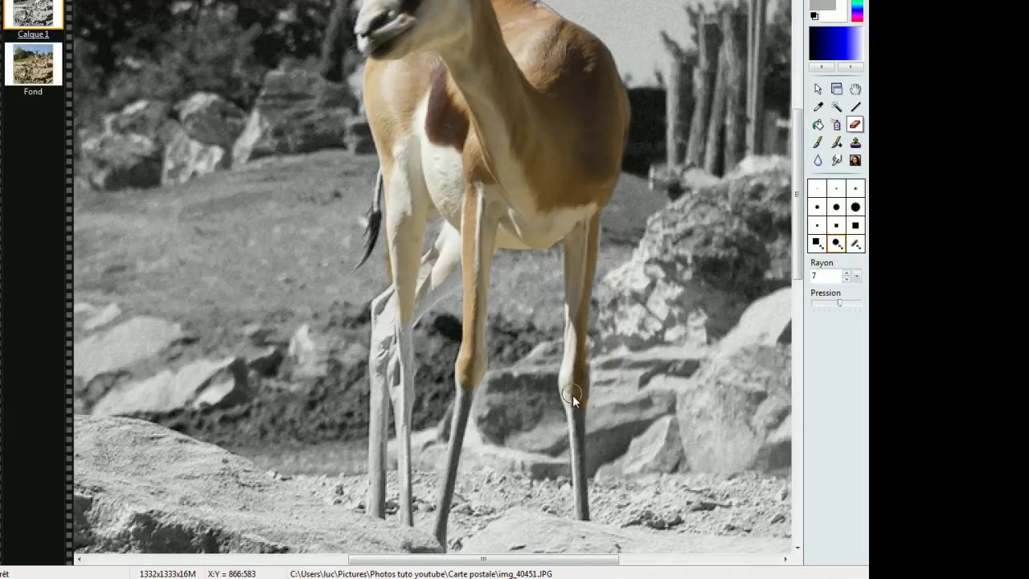
mouse_move(446, 257)
left_mouse_down()
mouse_move(408, 297)
mouse_move(381, 310)
mouse_move(414, 284)
mouse_move(382, 344)
left_mouse_up()
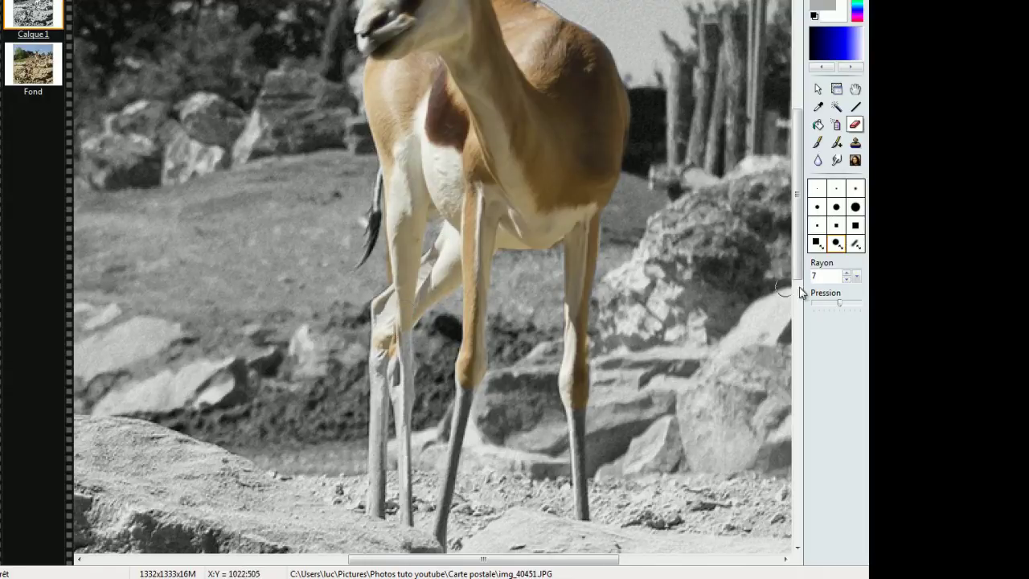
Set the eraser radius to 3 and erase the grayscale along the antelope's middle leg from the knee down to the rock.
left_click(853, 276)
left_click(840, 293)
scroll(479, 467, "up", 3)
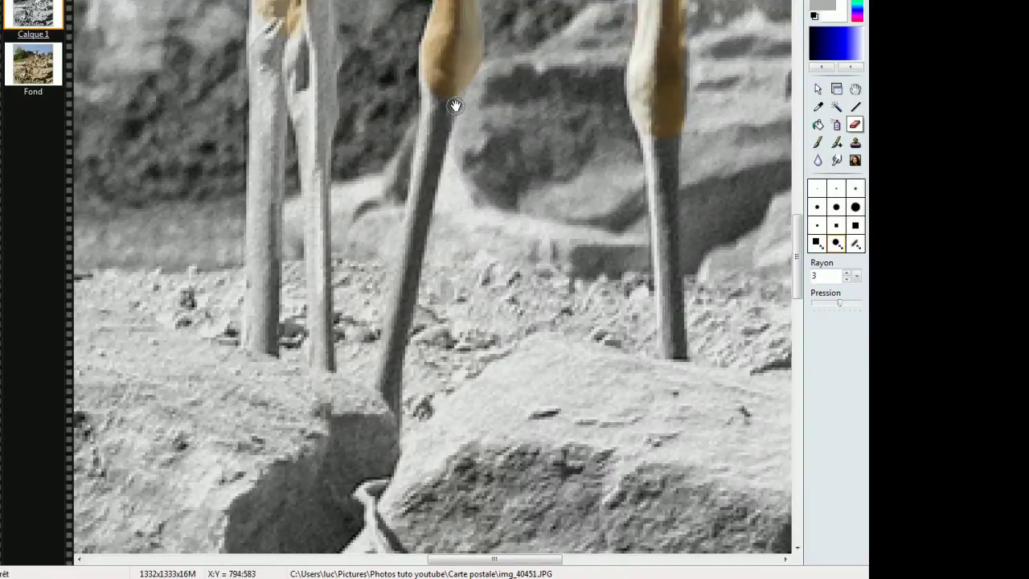
mouse_move(455, 104)
left_mouse_down()
mouse_move(445, 94)
mouse_move(429, 112)
mouse_move(428, 80)
mouse_move(451, 102)
left_mouse_up()
mouse_move(447, 114)
left_mouse_down()
mouse_move(423, 182)
mouse_move(429, 123)
mouse_move(415, 213)
mouse_move(437, 150)
mouse_move(408, 267)
mouse_move(420, 193)
mouse_move(409, 240)
mouse_move(383, 381)
mouse_move(390, 396)
mouse_move(403, 320)
left_mouse_up()
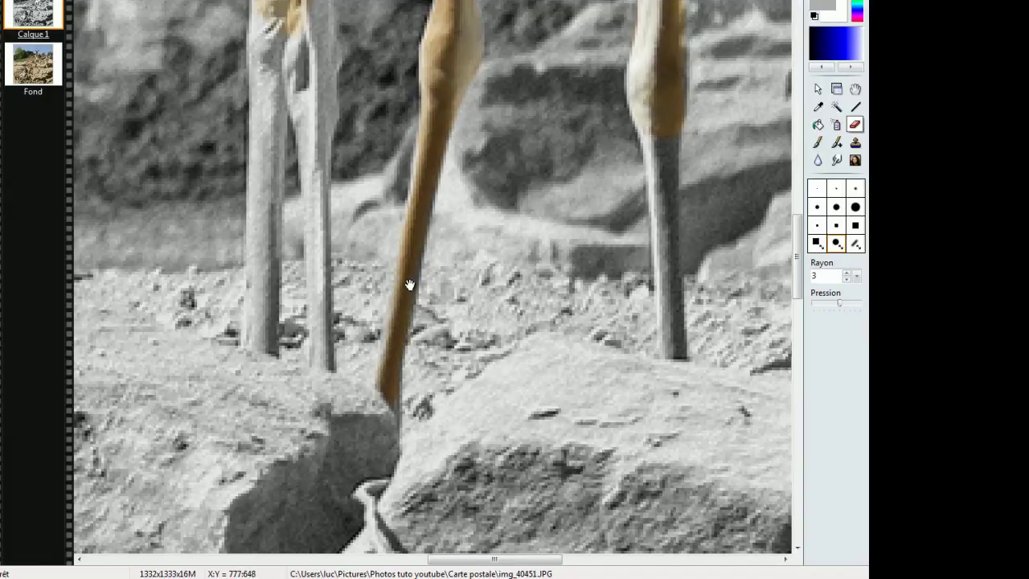
mouse_move(422, 206)
left_mouse_down()
mouse_move(430, 156)
mouse_move(463, 88)
left_mouse_up()
Erase the grayscale along the antelope's rightmost leg from the knee down to the ground.
mouse_move(645, 60)
left_mouse_down()
mouse_move(658, 167)
mouse_move(668, 126)
mouse_move(665, 285)
mouse_move(651, 124)
left_mouse_up()
mouse_move(663, 245)
left_mouse_down()
mouse_move(671, 334)
mouse_move(666, 235)
left_mouse_up()
mouse_move(672, 329)
left_mouse_down()
mouse_move(668, 349)
mouse_move(677, 328)
left_mouse_up()
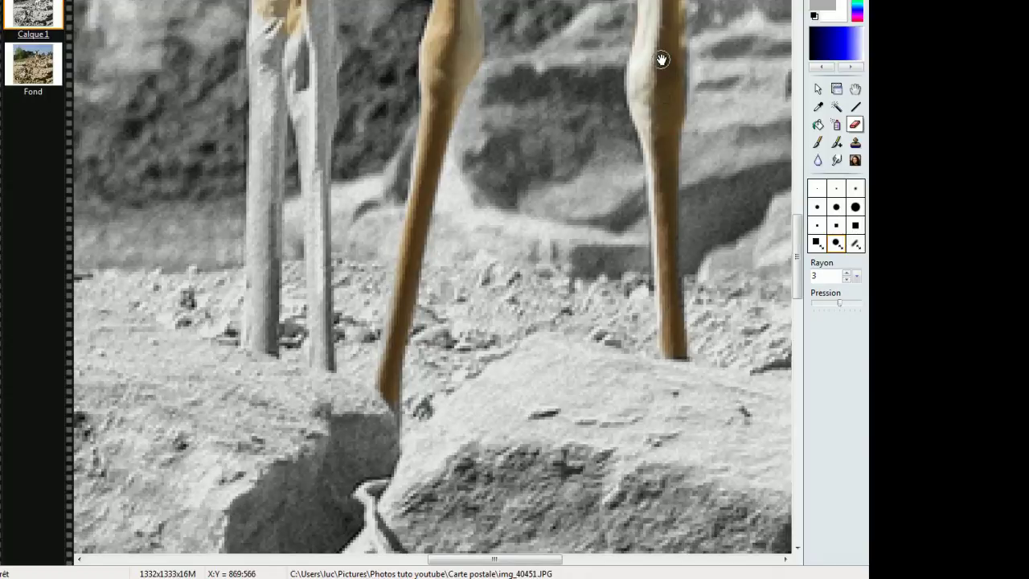
Erase the grayscale along the lower parts of the antelope's two leftmost legs.
mouse_move(258, 30)
left_mouse_down()
mouse_move(262, 11)
mouse_move(281, 11)
mouse_move(263, 70)
mouse_move(254, 48)
mouse_move(254, 82)
mouse_move(260, 170)
mouse_move(273, 73)
mouse_move(279, 104)
mouse_move(273, 346)
mouse_move(252, 339)
mouse_move(273, 52)
left_mouse_up()
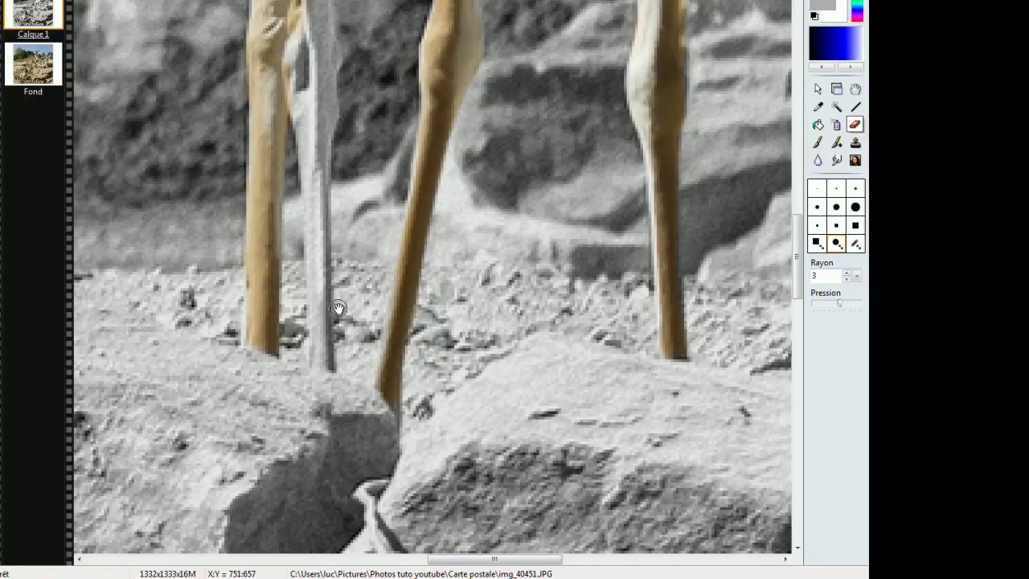
mouse_move(315, 313)
left_mouse_down()
mouse_move(323, 365)
mouse_move(320, 231)
mouse_move(315, 191)
mouse_move(315, 333)
mouse_move(310, 131)
mouse_move(296, 95)
mouse_move(312, 227)
mouse_move(322, 211)
mouse_move(318, 300)
mouse_move(327, 100)
mouse_move(324, 16)
mouse_move(316, 42)
mouse_move(309, 2)
mouse_move(298, 44)
mouse_move(314, 116)
mouse_move(314, 90)
mouse_move(316, 316)
mouse_move(301, 45)
mouse_move(262, 91)
mouse_move(261, 80)
mouse_move(301, 31)
mouse_move(311, 201)
left_mouse_up()
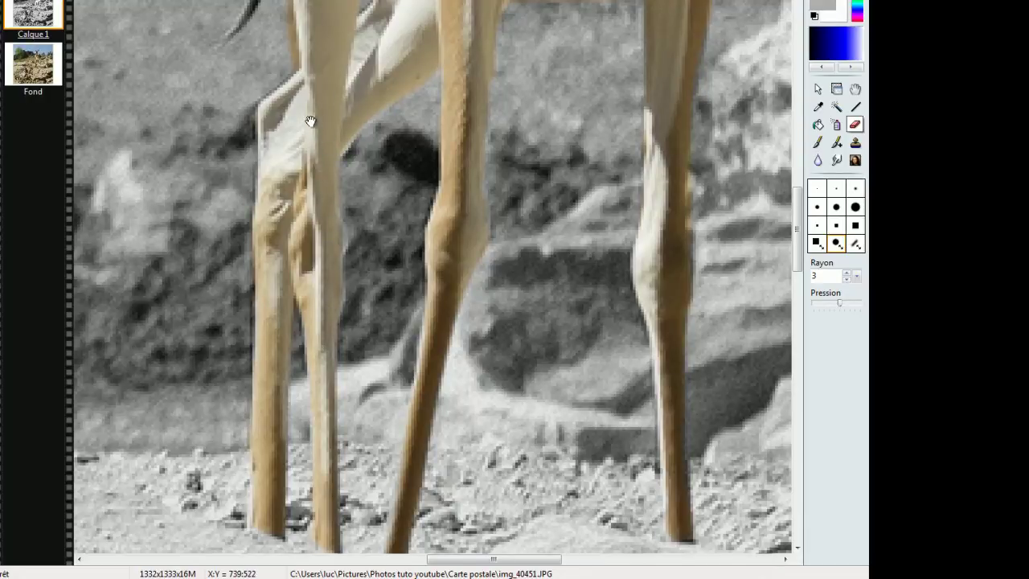
scroll(301, 136, "down", 1)
scroll(402, 237, "down", 1)
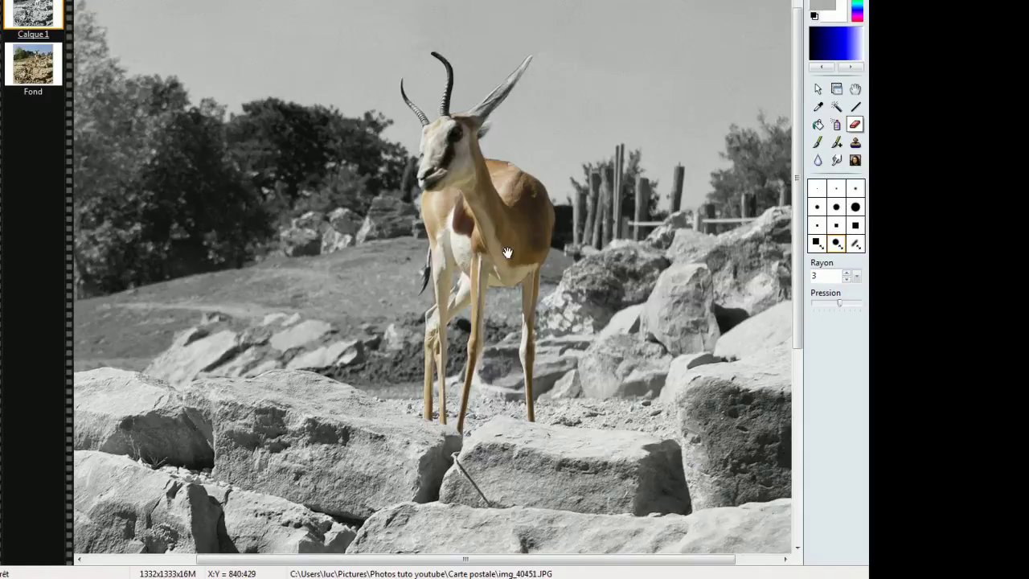
Erase the grayscale over the antelope's large ear, both horns and the small ear behind the head with the radius 3 eraser.
scroll(506, 105, "up", 2)
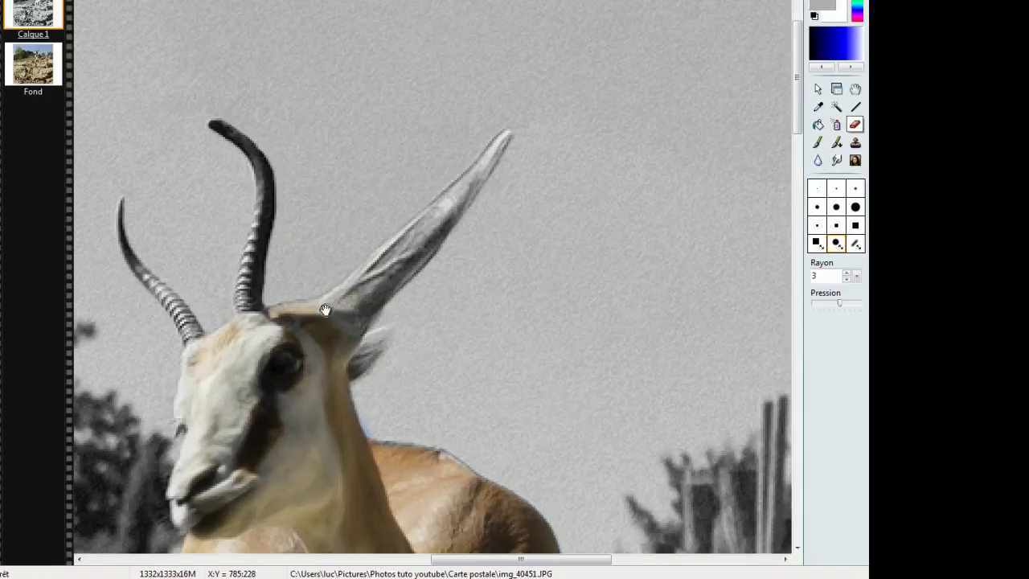
mouse_move(302, 308)
left_mouse_down()
mouse_move(260, 308)
mouse_move(340, 304)
left_mouse_up()
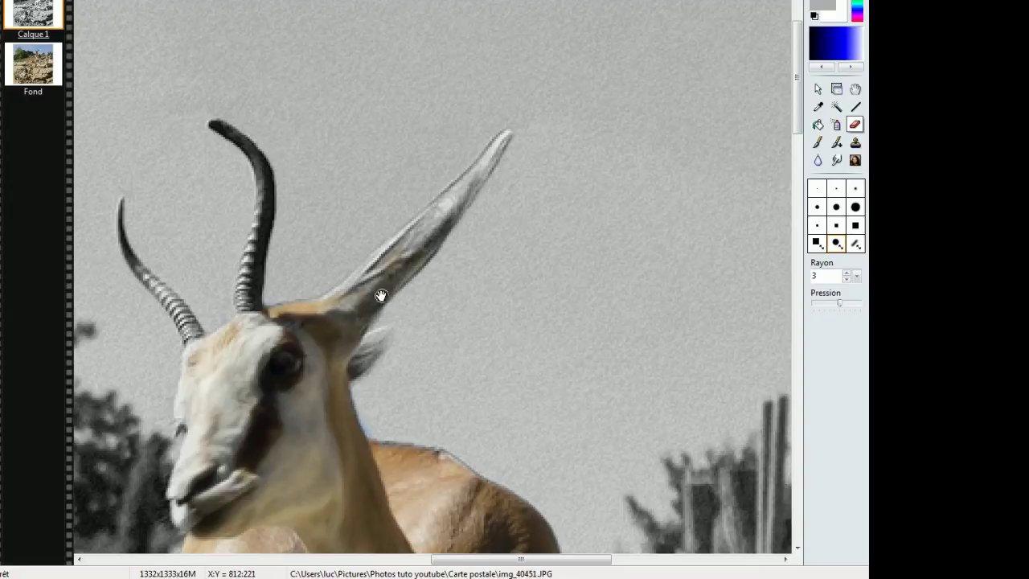
mouse_move(420, 243)
left_mouse_down()
mouse_move(503, 141)
mouse_move(455, 197)
mouse_move(450, 188)
mouse_move(429, 218)
mouse_move(384, 246)
mouse_move(362, 280)
mouse_move(424, 244)
left_mouse_up()
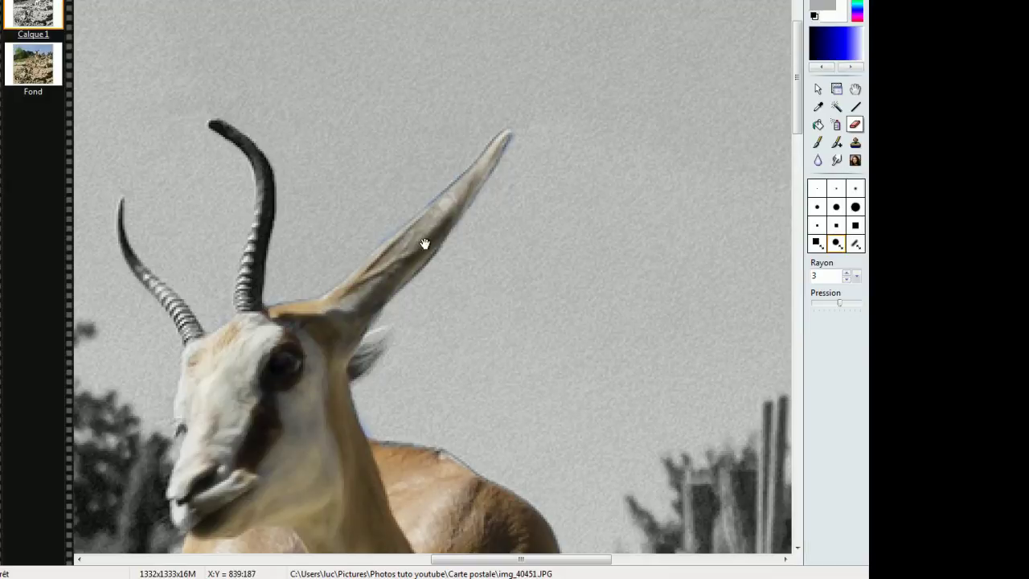
mouse_move(334, 332)
left_mouse_down()
mouse_move(344, 369)
mouse_move(372, 336)
mouse_move(335, 376)
mouse_move(380, 340)
mouse_move(345, 378)
mouse_move(385, 337)
mouse_move(326, 373)
mouse_move(189, 372)
mouse_move(197, 330)
mouse_move(185, 390)
left_mouse_up()
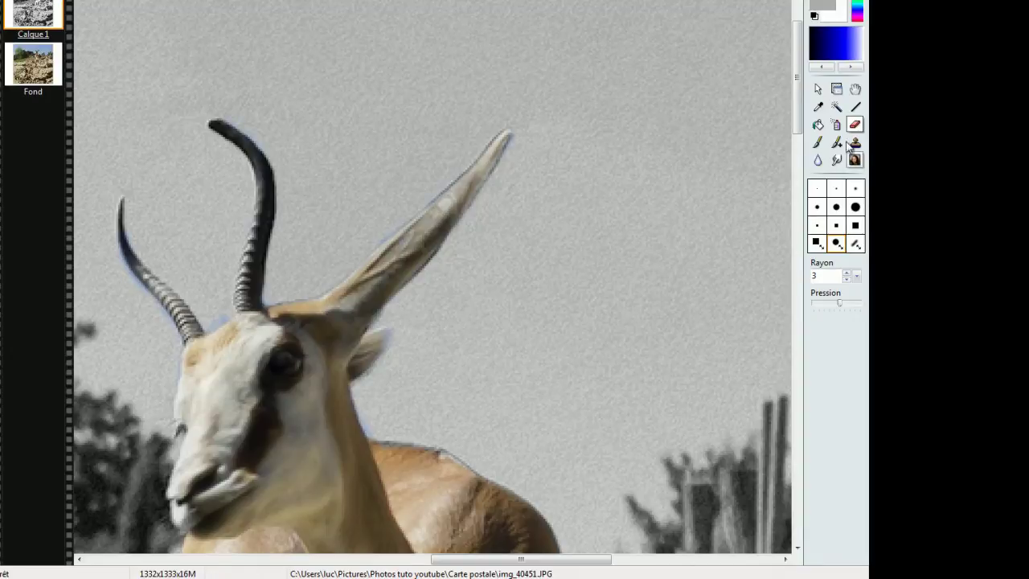
Sample the gray of the sky beside the horns and paint over the blue fringe around them with a radius 3 brush.
left_click(819, 107)
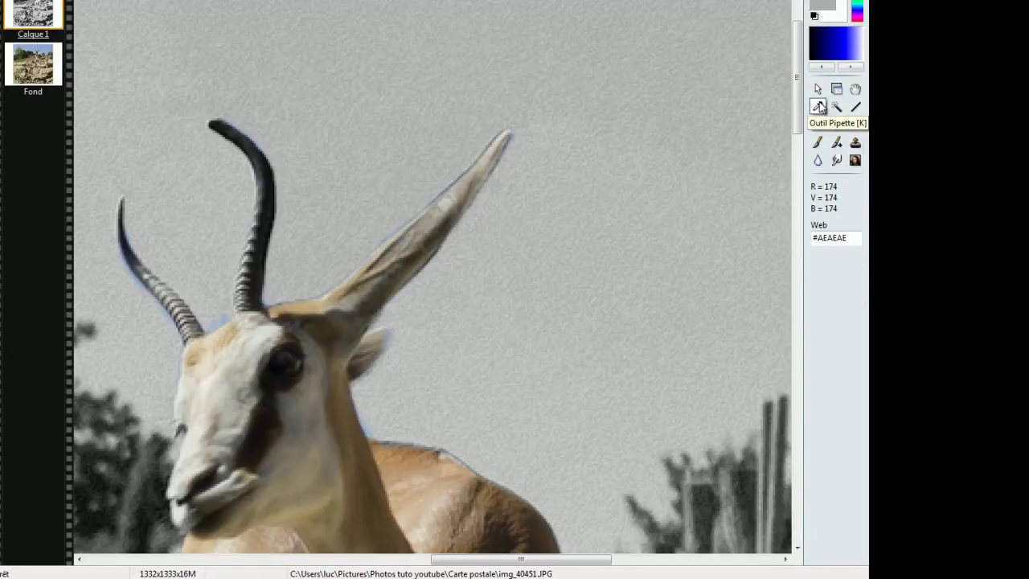
left_click(218, 308)
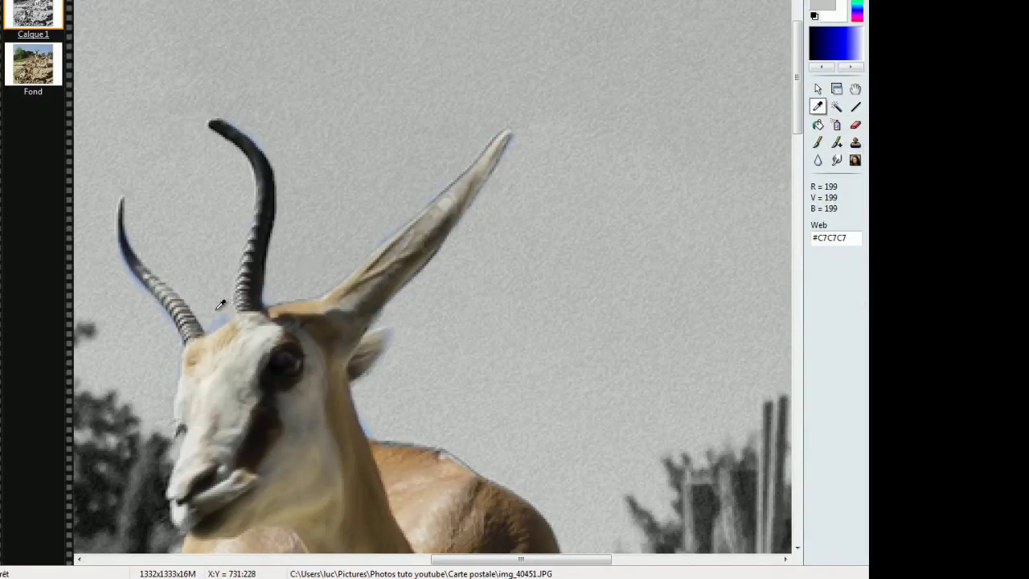
left_click(818, 141)
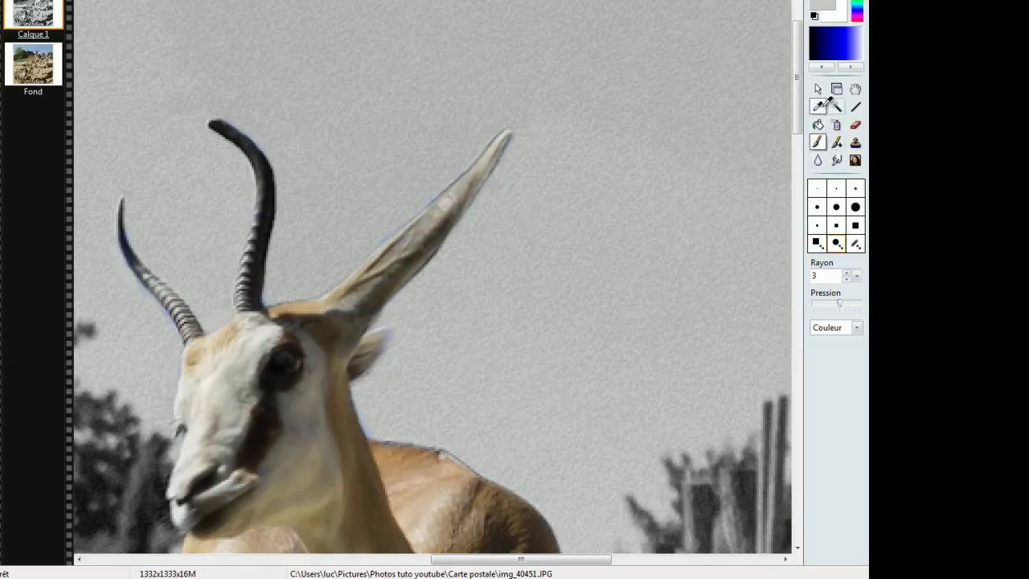
left_click(820, 105)
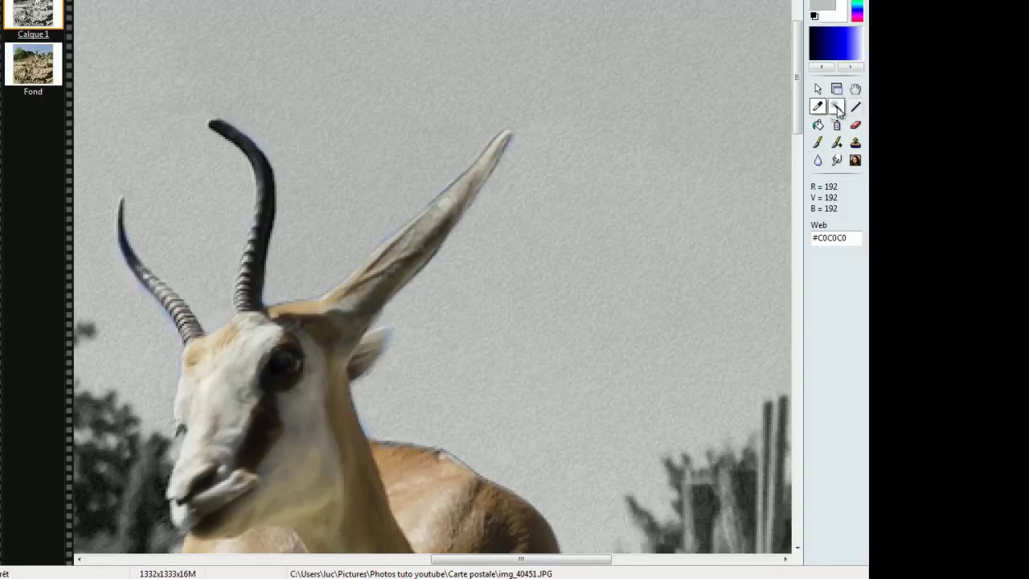
left_click(818, 142)
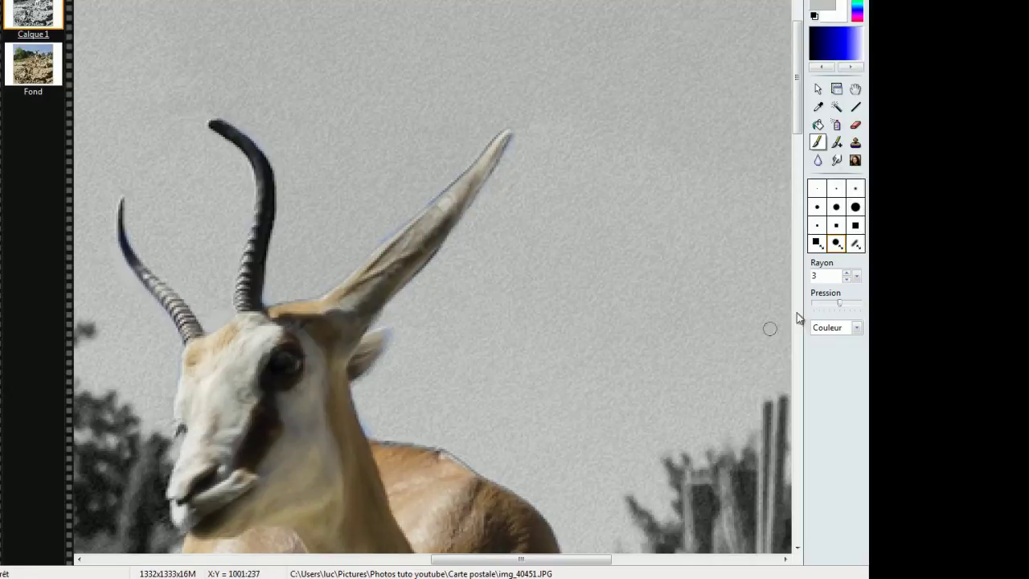
Hide the Fond layer to inspect the antelope's erased silhouette for leftover grayscale from head to legs, and show the layer again.
left_click(854, 125)
left_click(819, 91)
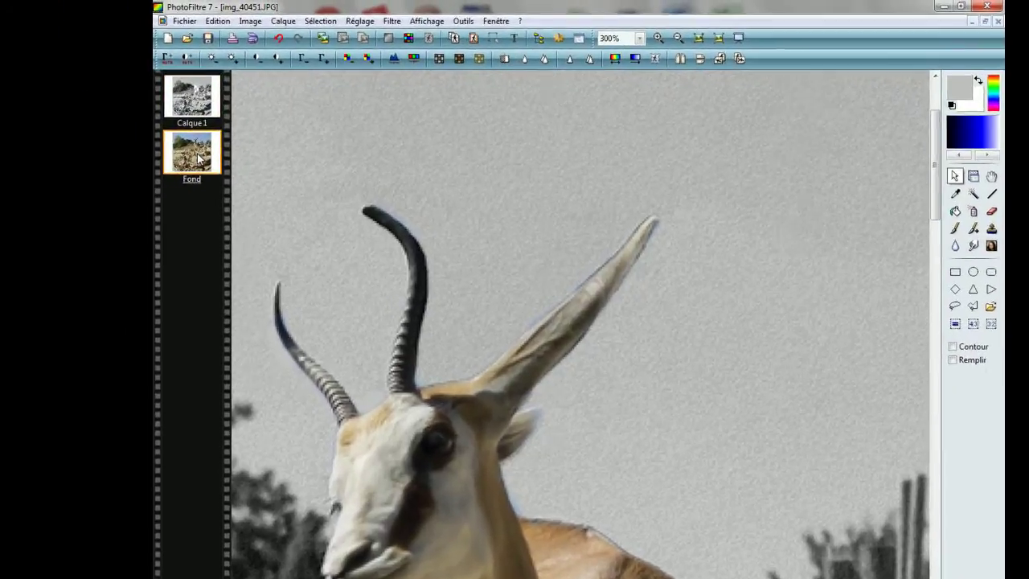
right_click(175, 138)
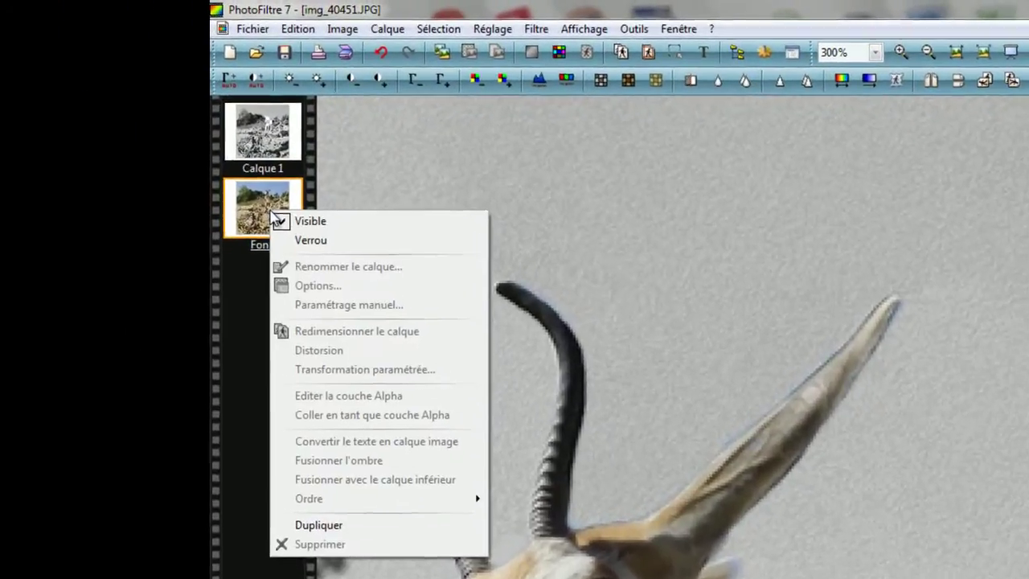
left_click(328, 229)
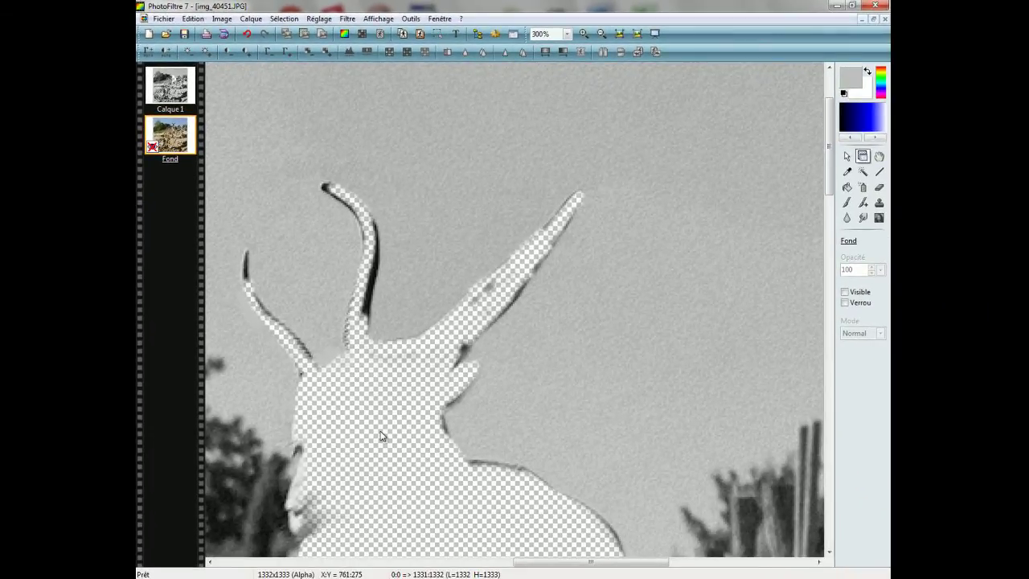
scroll(383, 432, "up", 1)
scroll(505, 433, "down", 2)
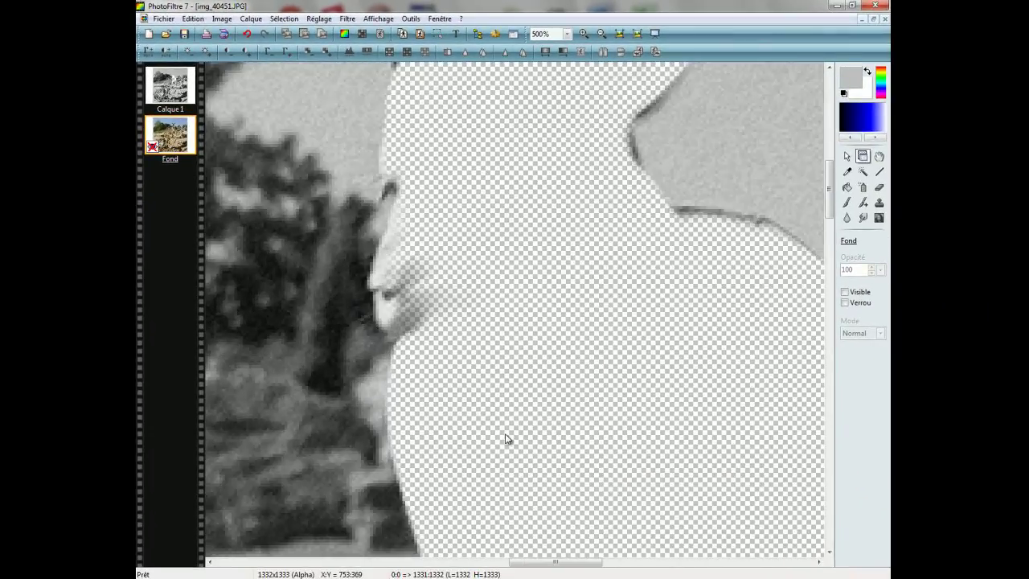
scroll(505, 433, "down", 1)
scroll(505, 438, "down", 2)
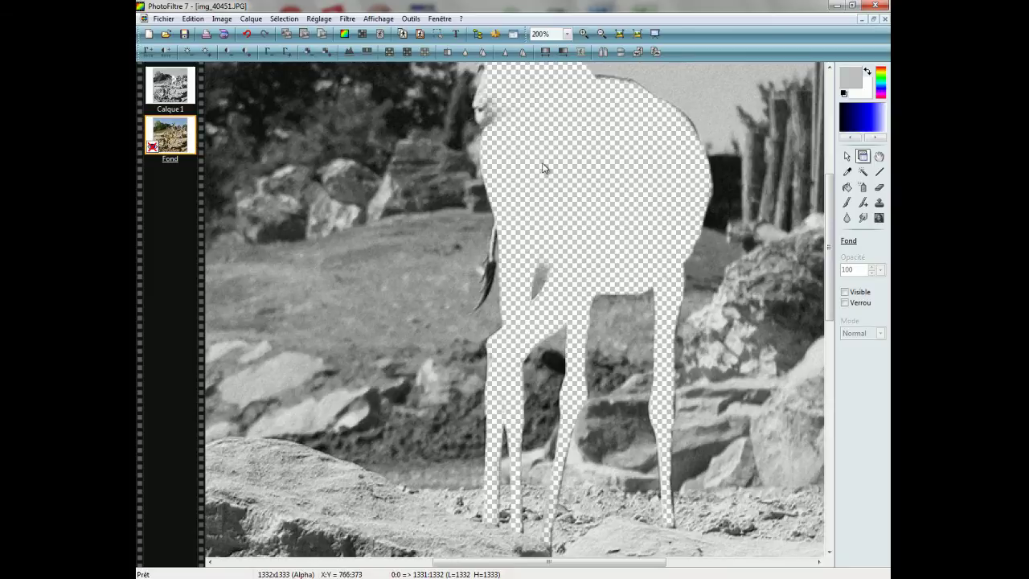
left_click_drag(833, 210, 836, 158)
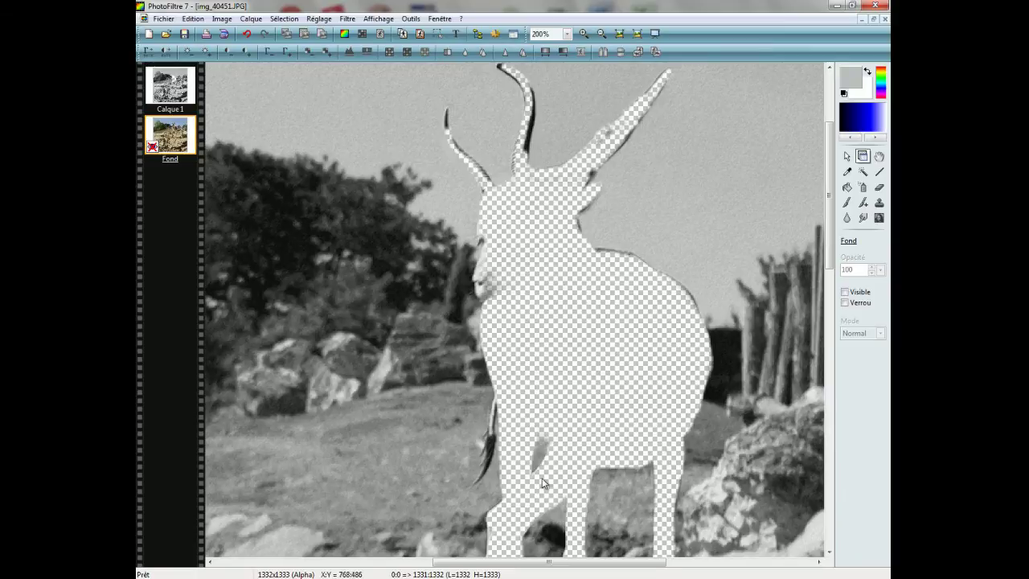
left_click_drag(830, 267, 830, 227)
right_click(171, 133)
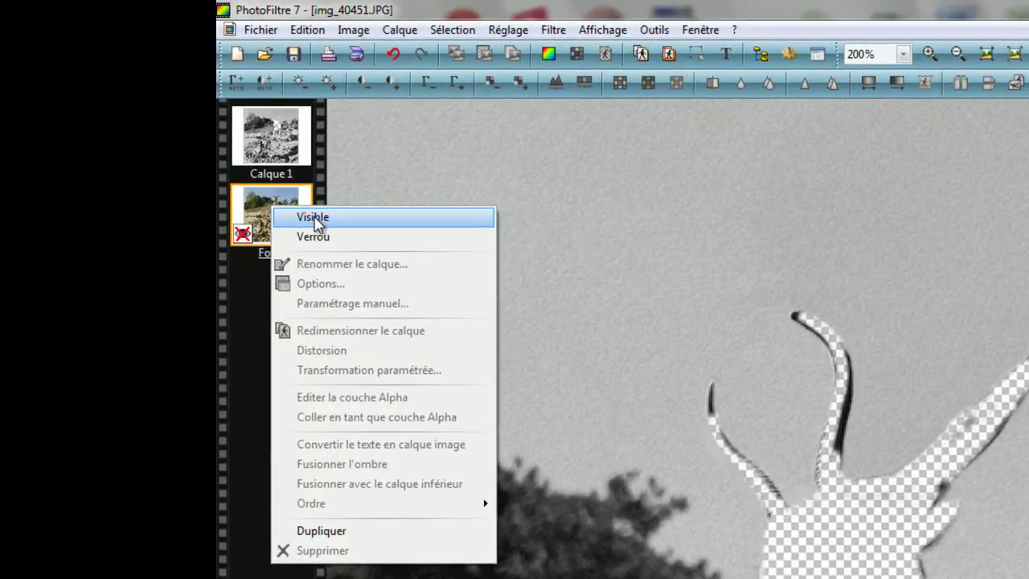
left_click(198, 139)
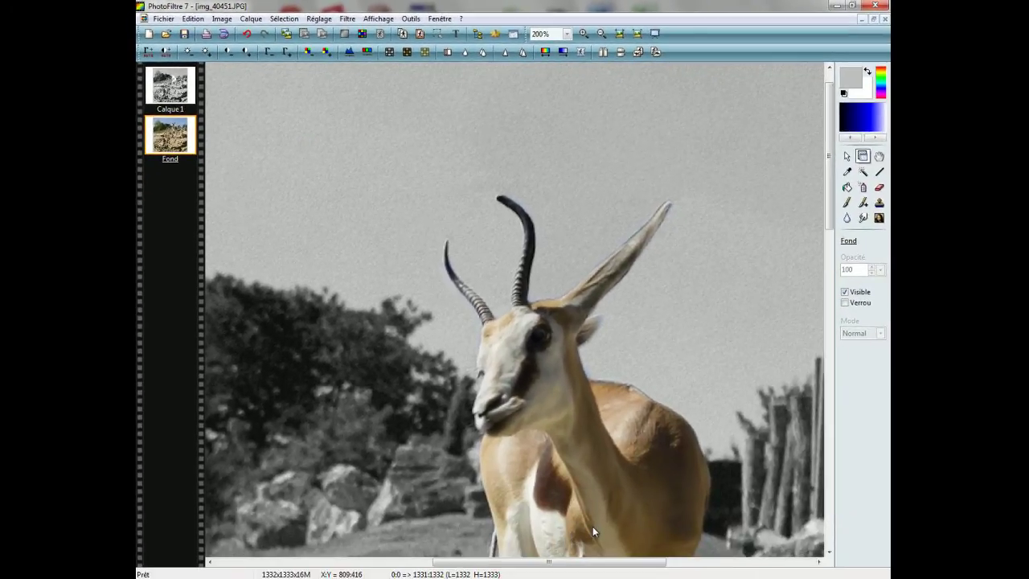
Lower the eraser pressure to its minimum and go over the antelope's tail with light radius 3 strokes.
scroll(593, 526, "up", 1)
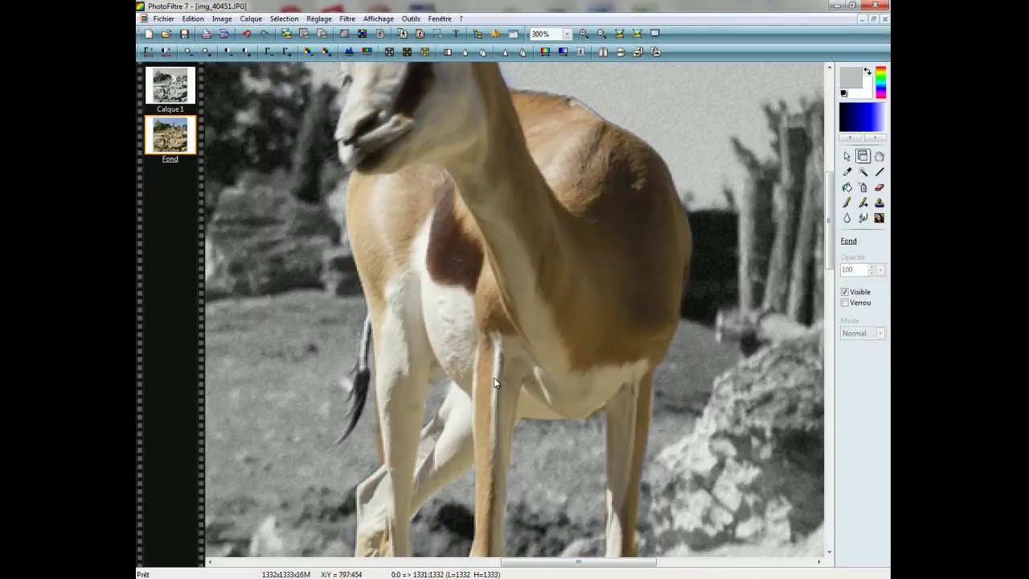
scroll(492, 373, "up", 1)
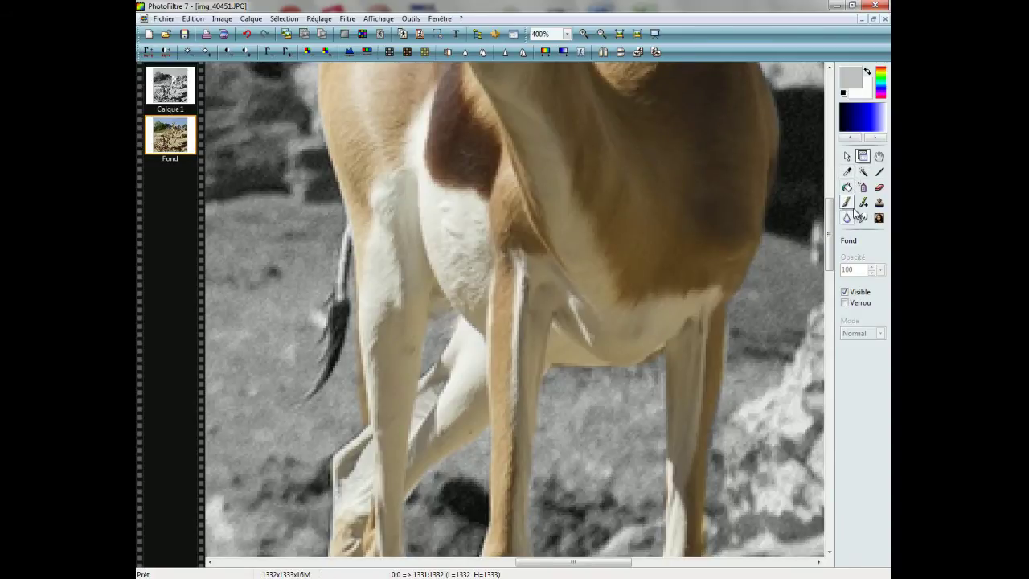
left_click(879, 187)
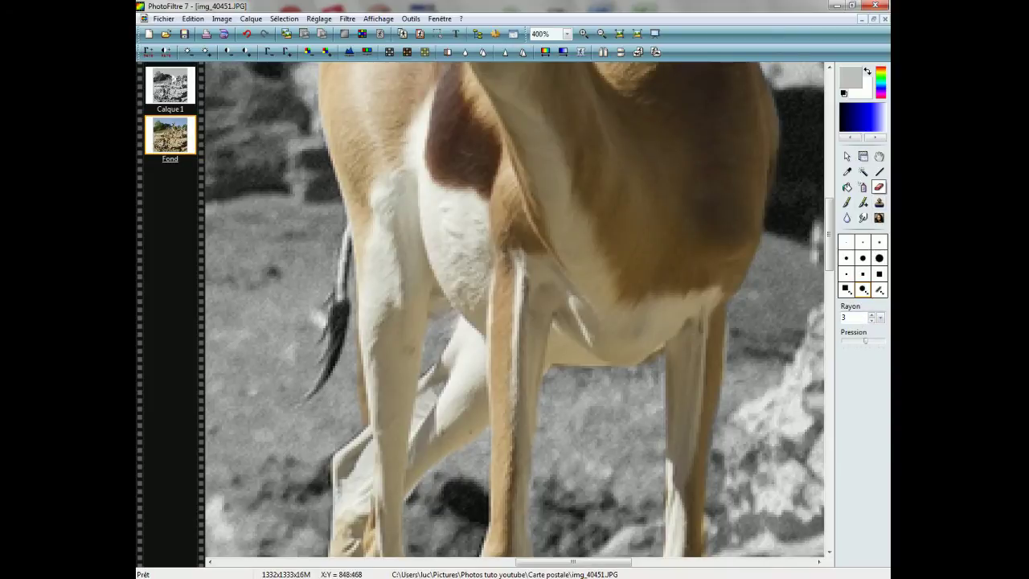
left_click(881, 318)
left_click(863, 351)
type("1")
left_click(880, 318)
left_click(858, 331)
left_click_drag(339, 279, 339, 305)
left_click_drag(346, 252, 336, 301)
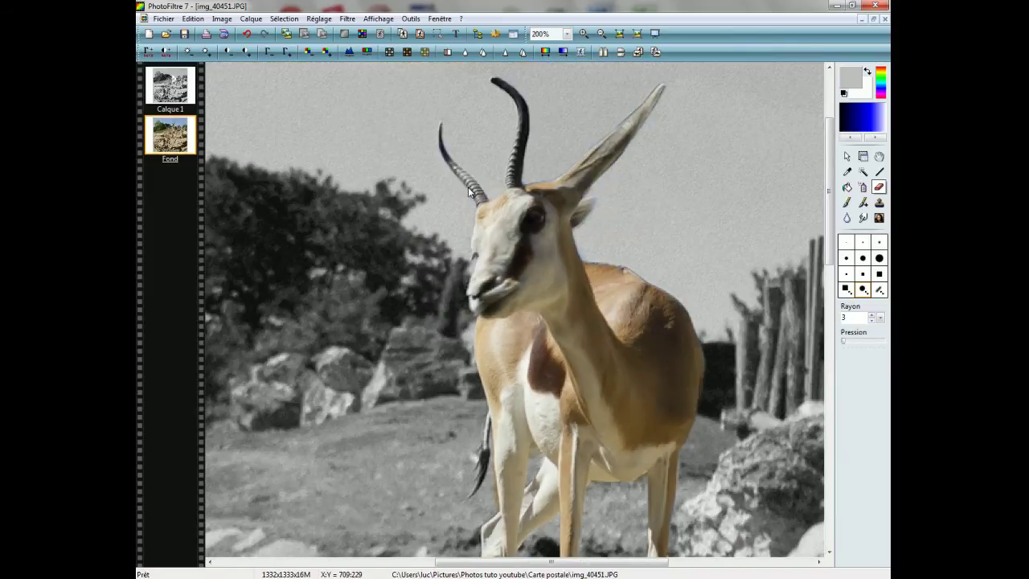
Undo the last brush stroke and make Calque 1 the active layer.
key("ctrl+alt+0")
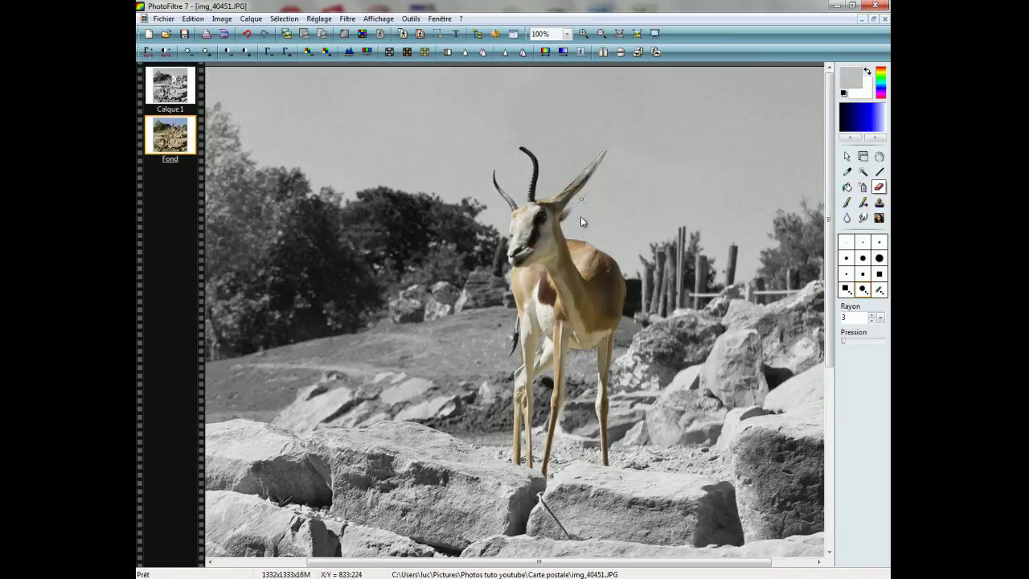
scroll(587, 277, "up", 2)
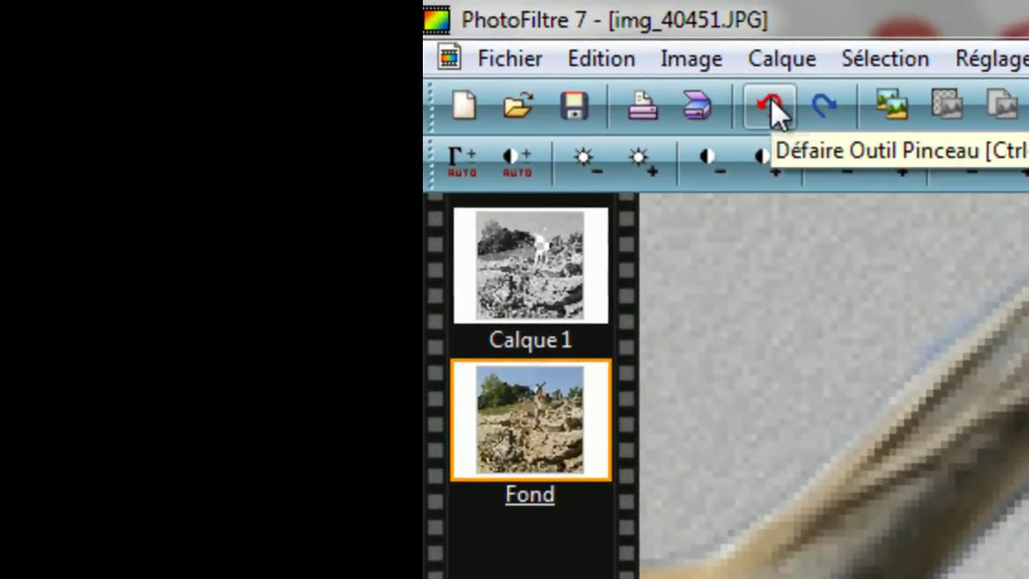
left_click(775, 112)
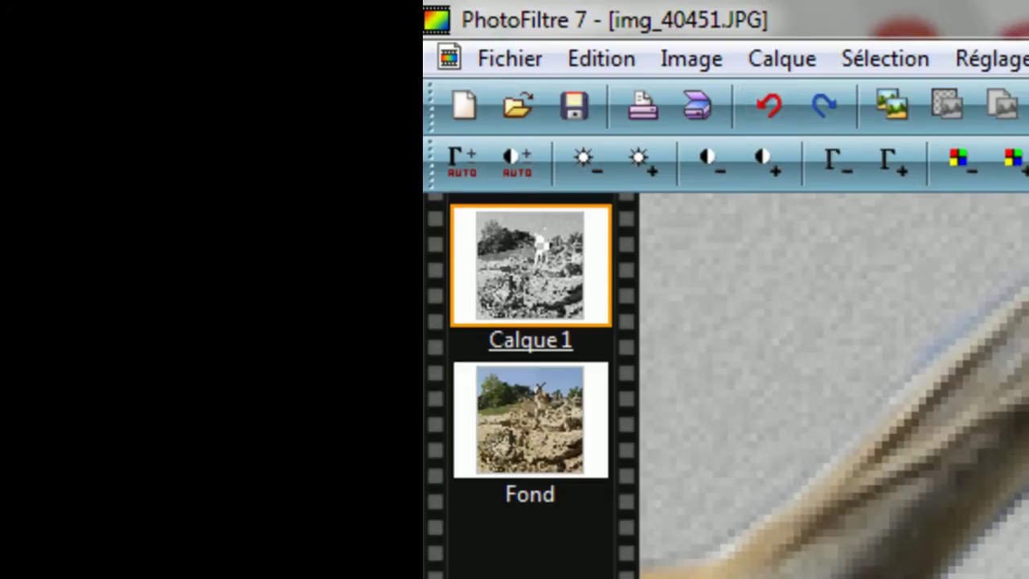
left_click(551, 465)
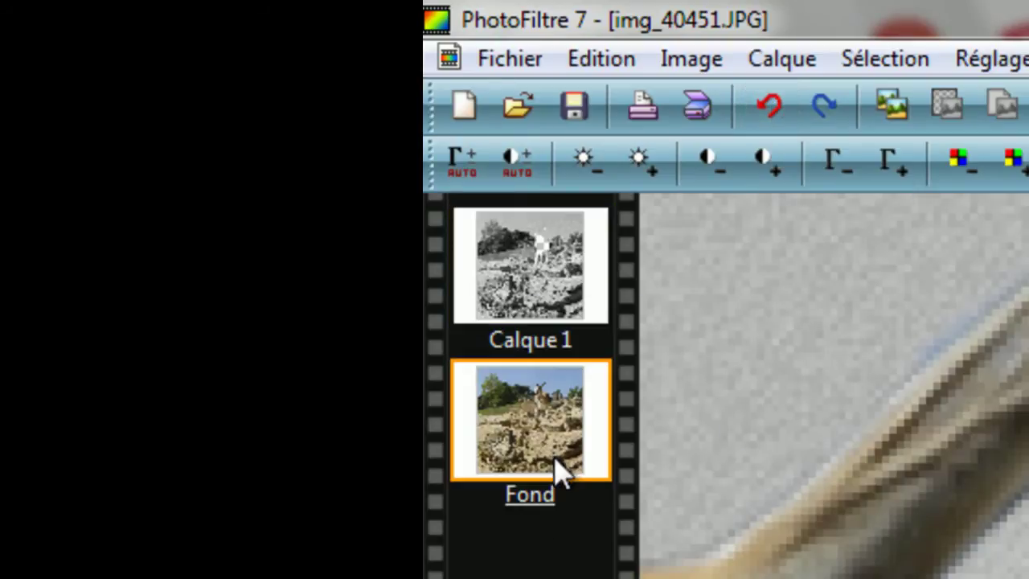
left_click(555, 305)
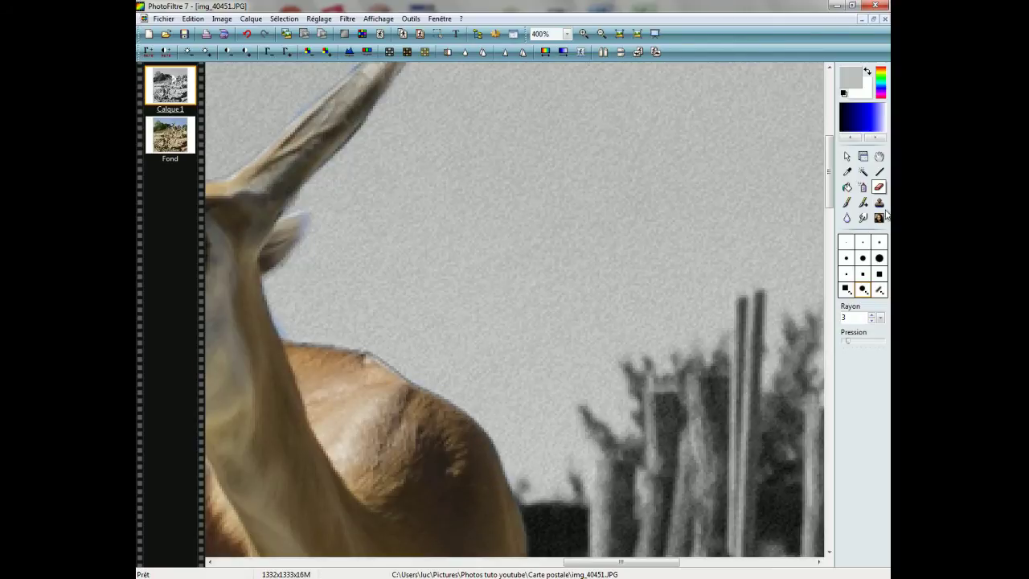
Sample the gray sky and cover the blue fringe around the antelope's small ear with a low-pressure radius 3 brush.
left_click(847, 172)
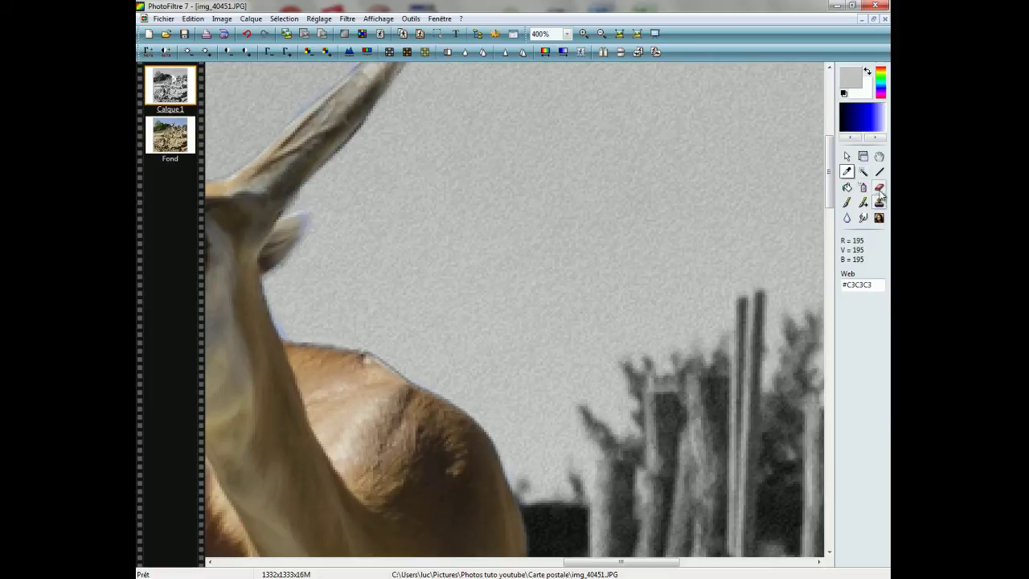
left_click(846, 202)
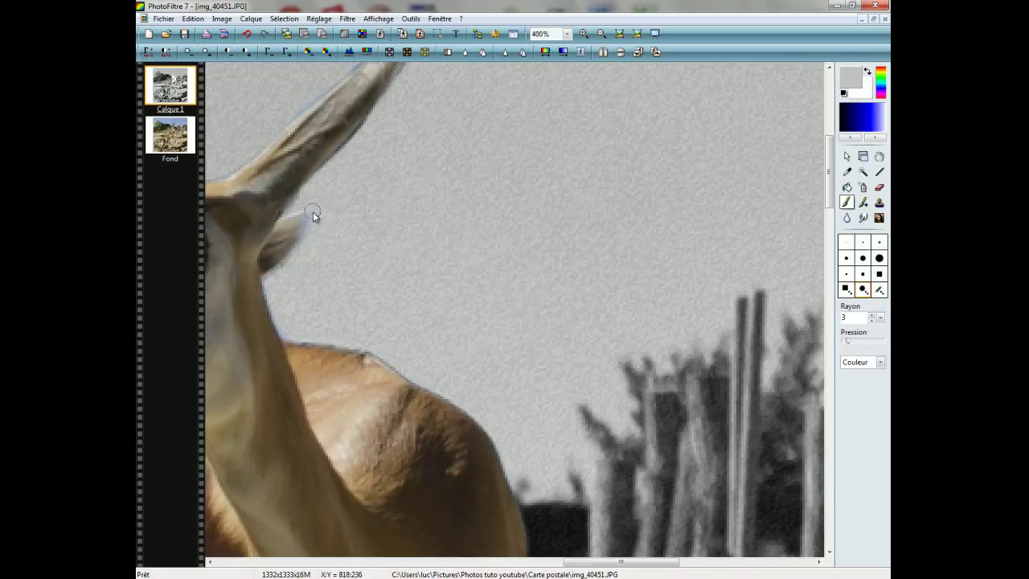
scroll(360, 259, "down", 2)
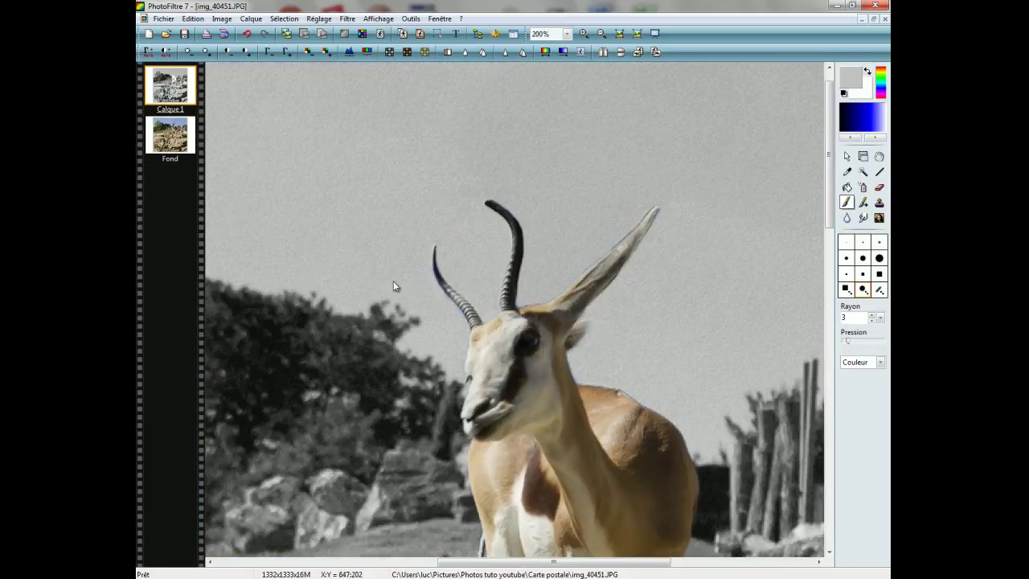
scroll(595, 406, "down", 1)
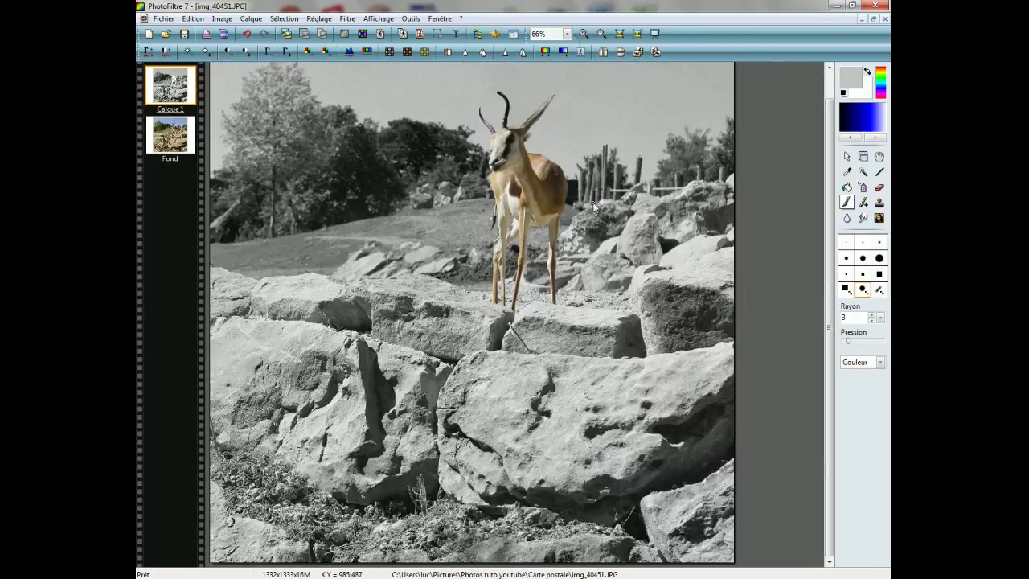
Fit the whole image in view, merge all layers into one and switch to the Selection tool.
left_click(642, 33)
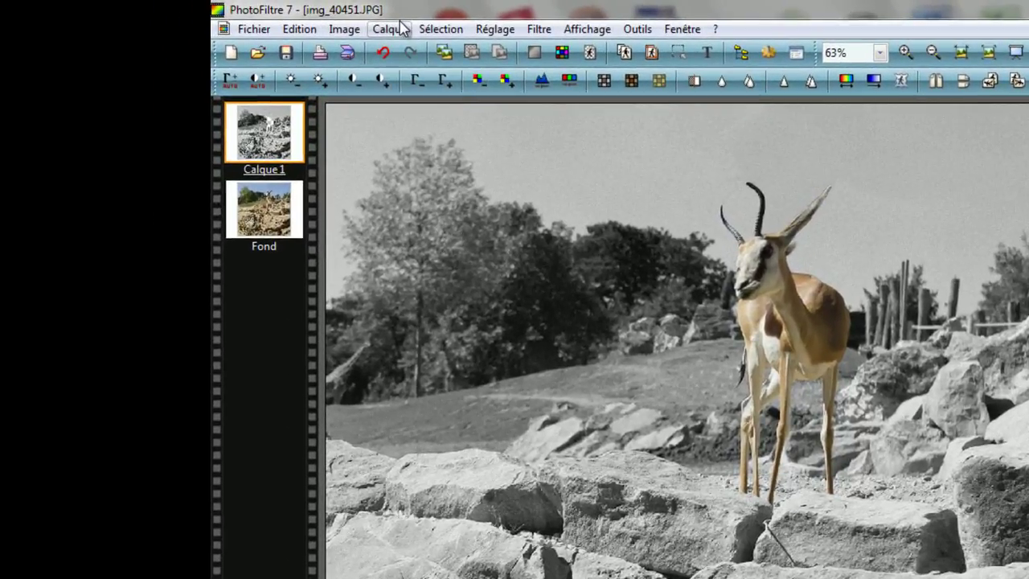
left_click(390, 29)
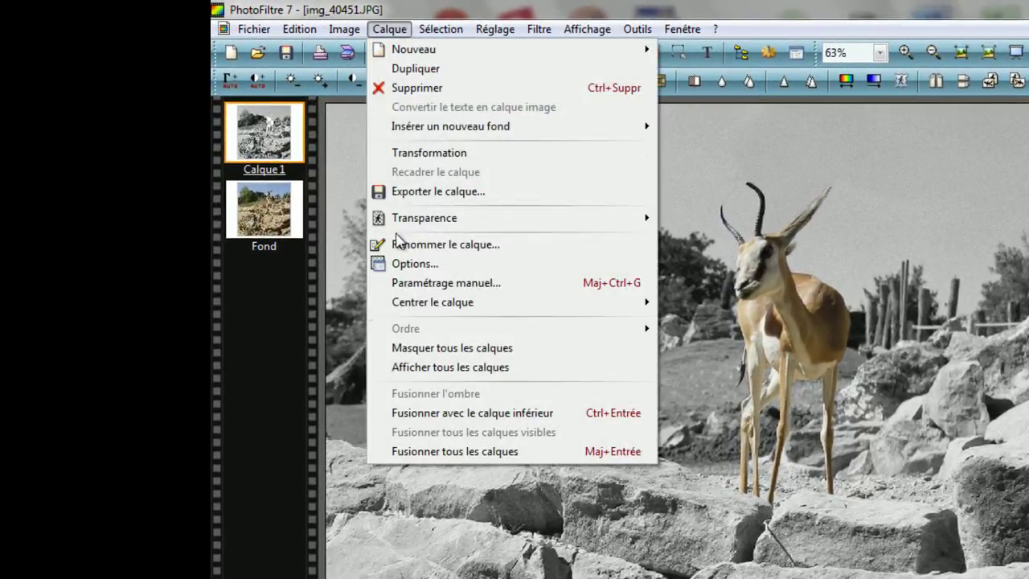
left_click(449, 451)
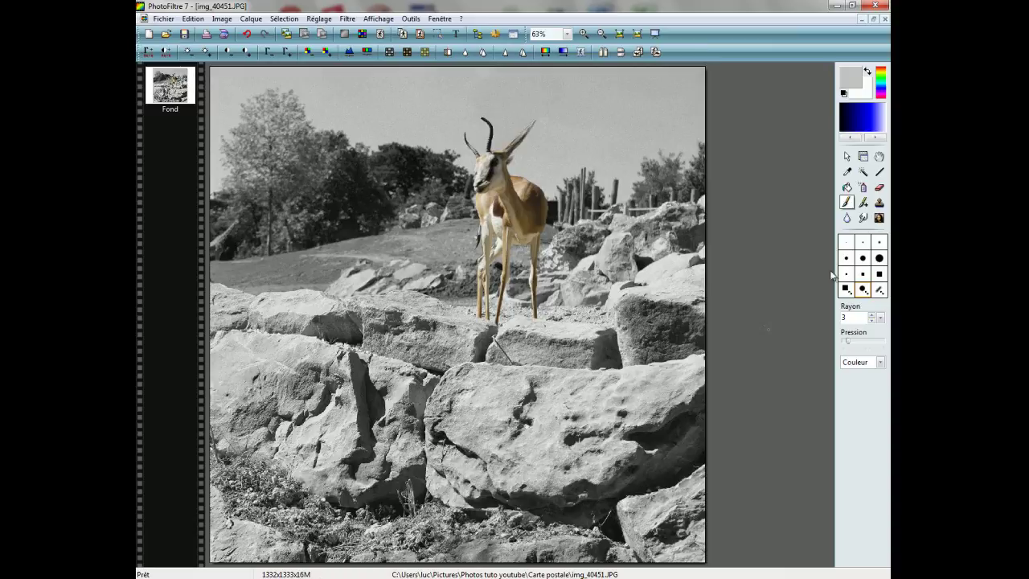
left_click(848, 158)
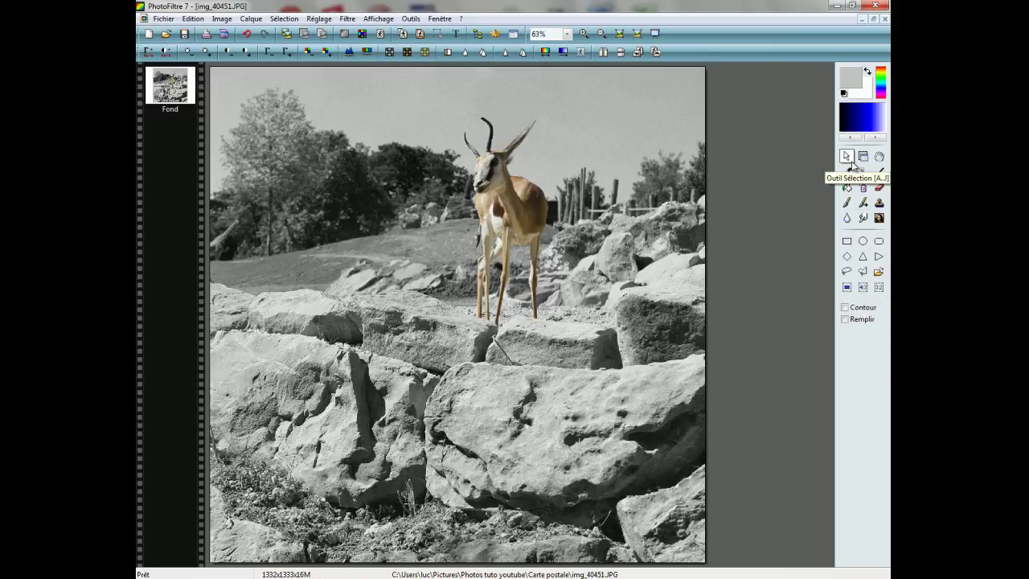